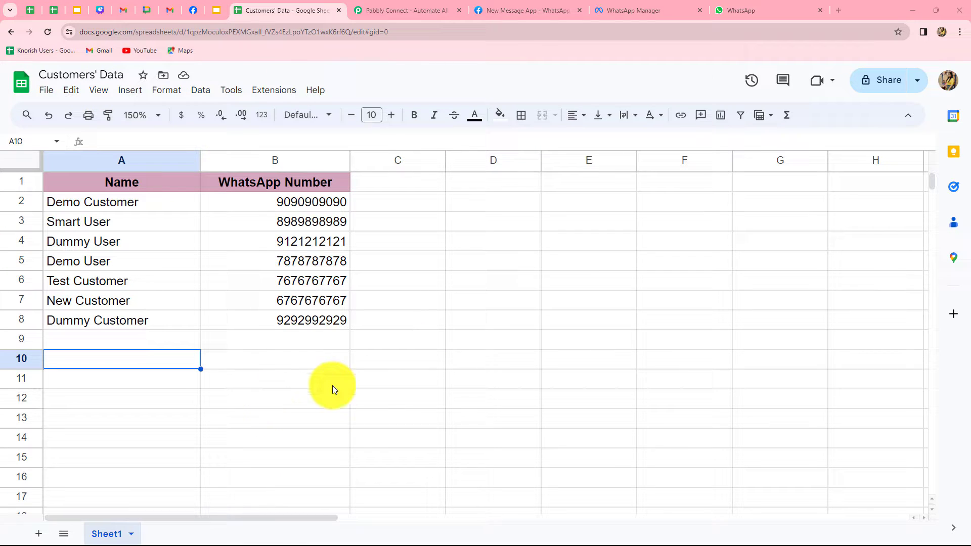
# - Switch to the Pabbly Connect site, sign in, and access the Pabbly Connect app dashboard
pyautogui.click(395, 7)
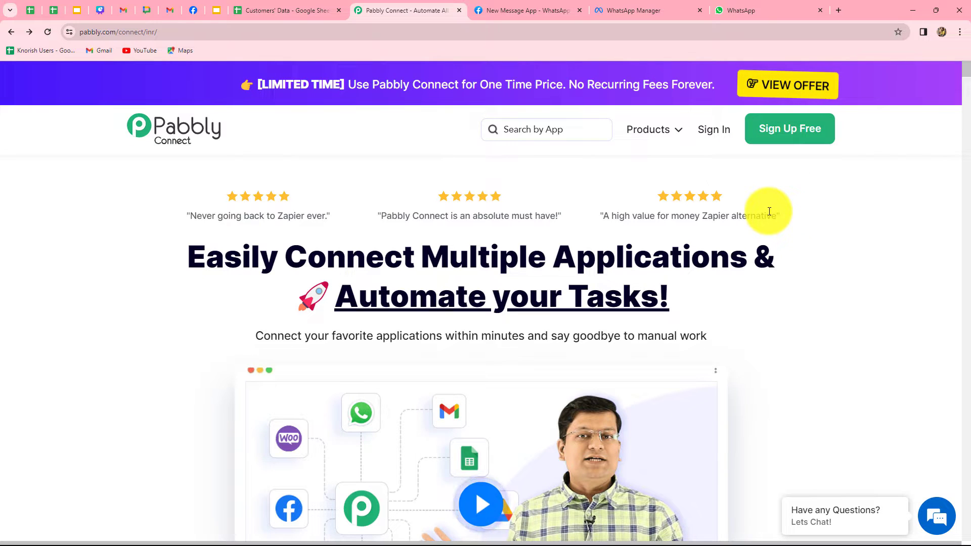
pyautogui.moveTo(195, 260); pyautogui.dragTo(686, 311)
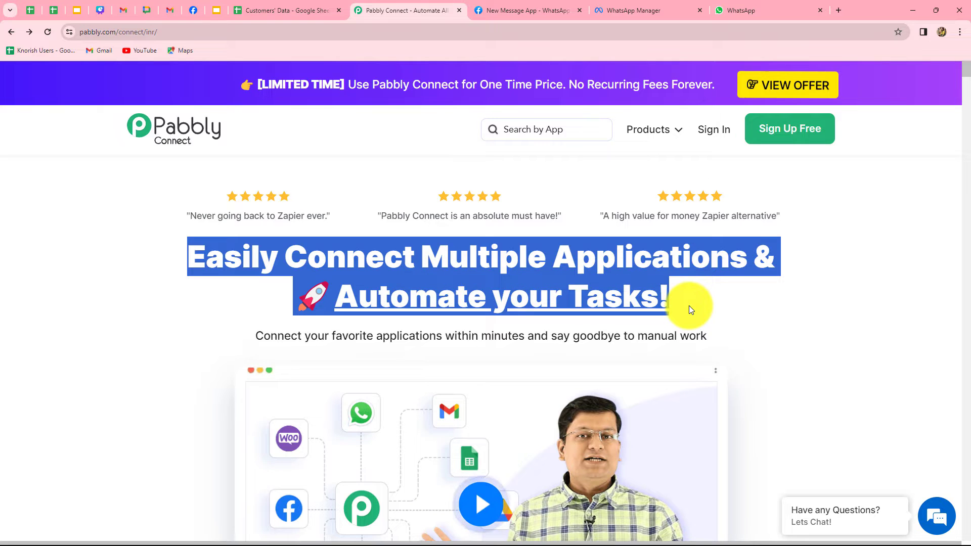
pyautogui.click(689, 306)
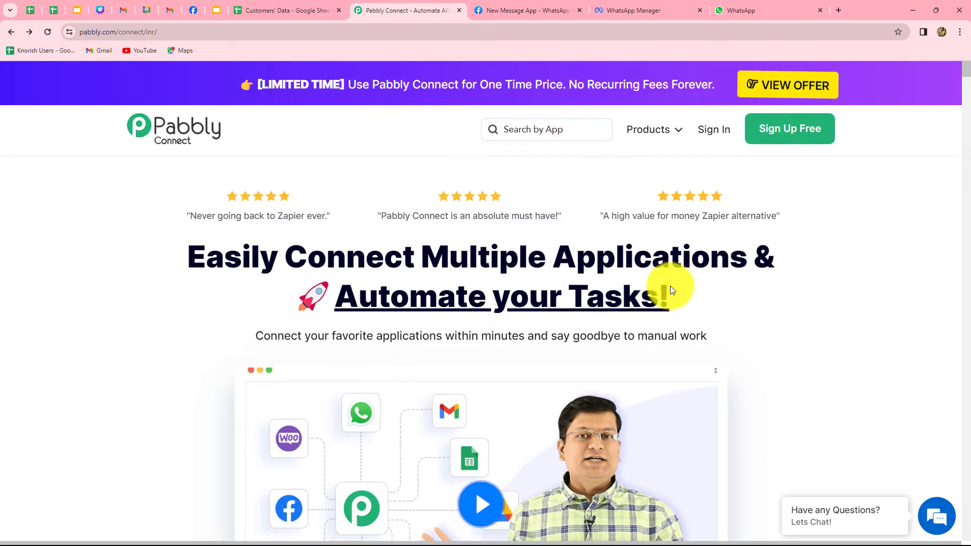
pyautogui.click(718, 131)
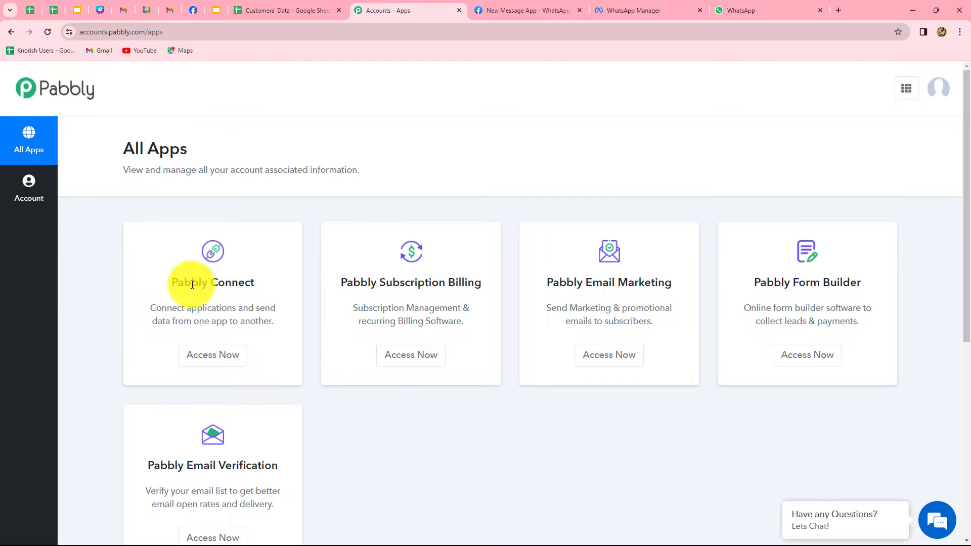
pyautogui.moveTo(169, 281); pyautogui.dragTo(245, 284)
pyautogui.click(248, 357)
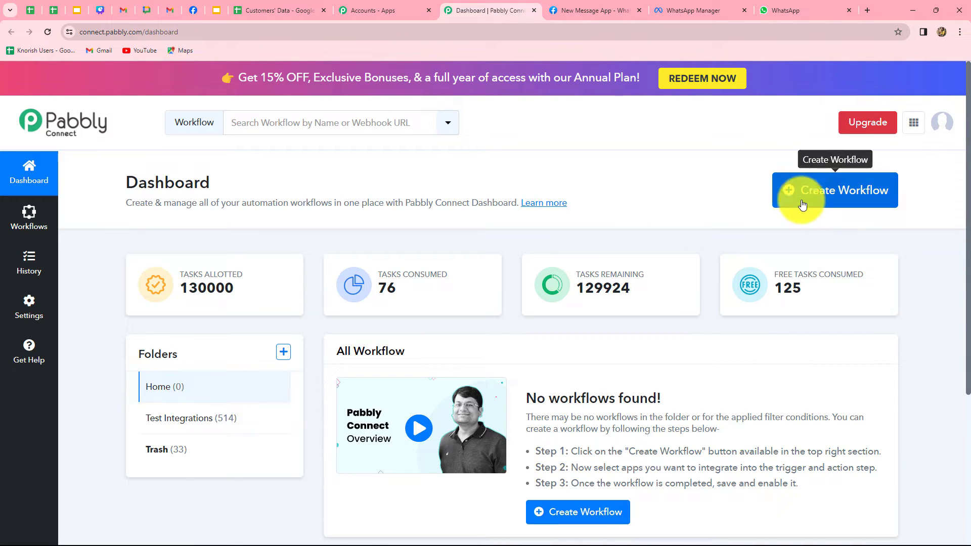
# - Create a workflow named "Send Automated WhatsApp Message from Google Sheets" in the Test Integrations folder
pyautogui.click(856, 201)
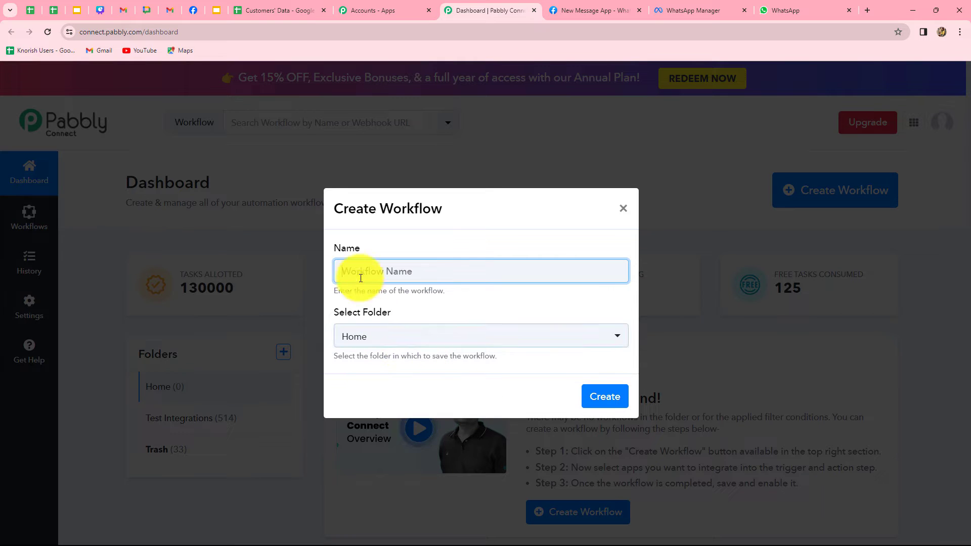
pyautogui.write('Send Automated WhatsApp Message from Google Sheets')
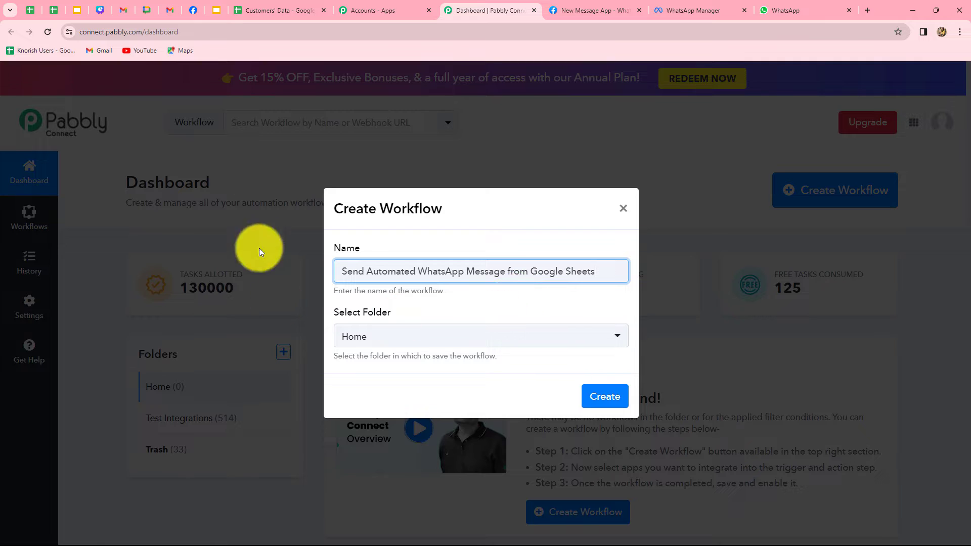
pyautogui.click(450, 336)
pyautogui.click(418, 425)
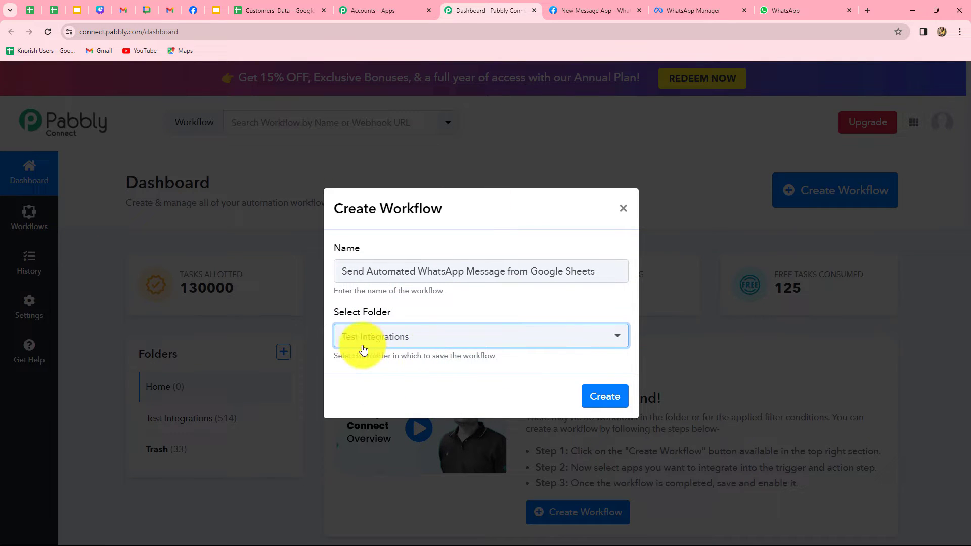
pyautogui.click(606, 397)
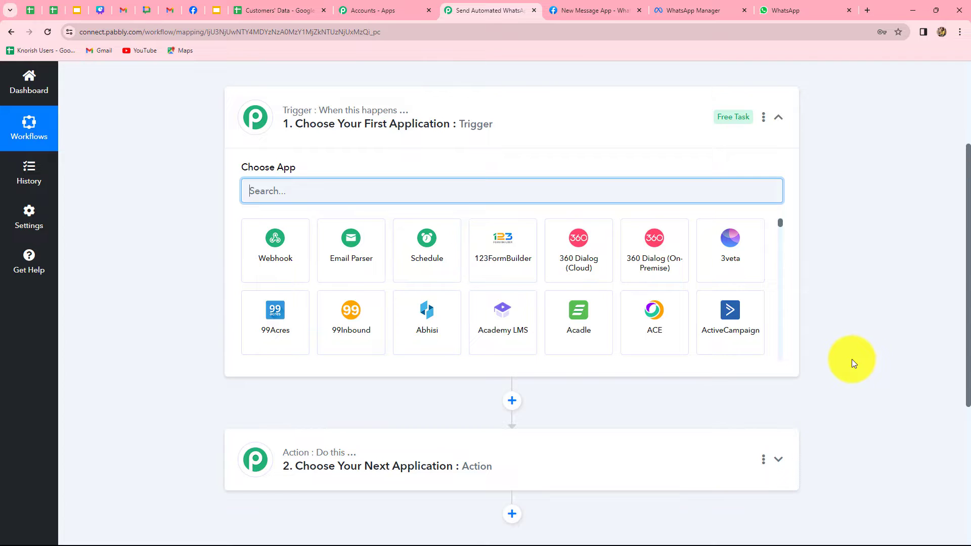
# - Set the workflow's trigger application to Google Sheets with the New or Updated Spreadsheet Row event
pyautogui.scroll(-3, 853, 361)
pyautogui.scroll(4, 851, 359)
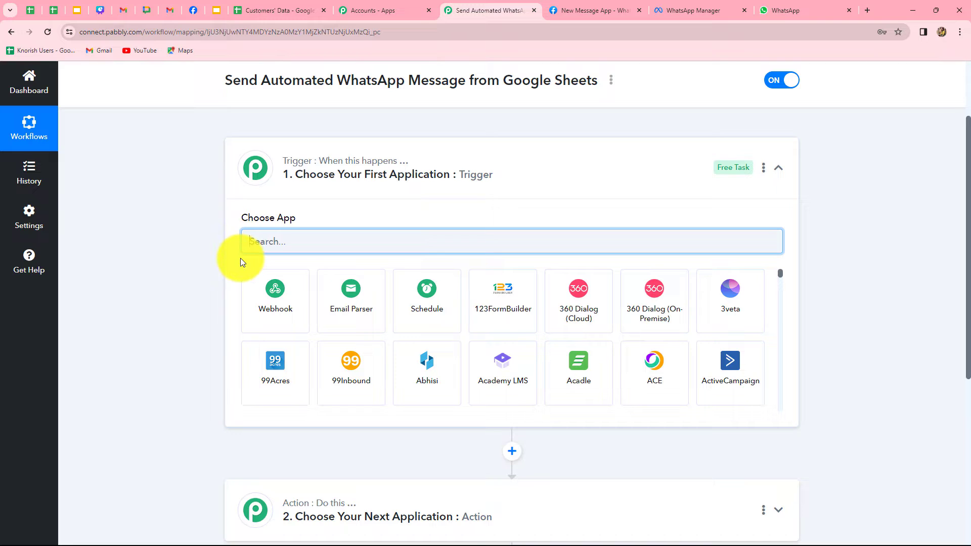
pyautogui.write('Goog')
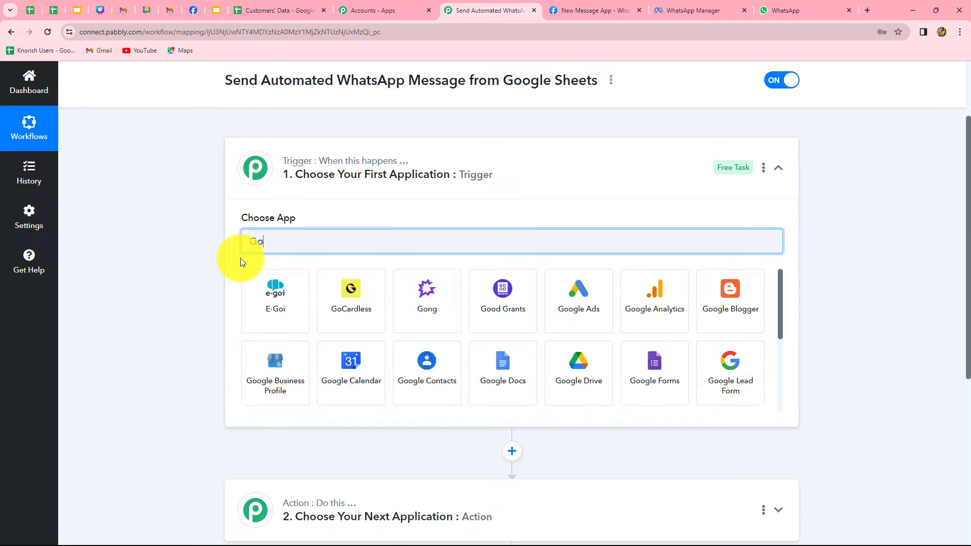
pyautogui.click(521, 373)
pyautogui.click(295, 296)
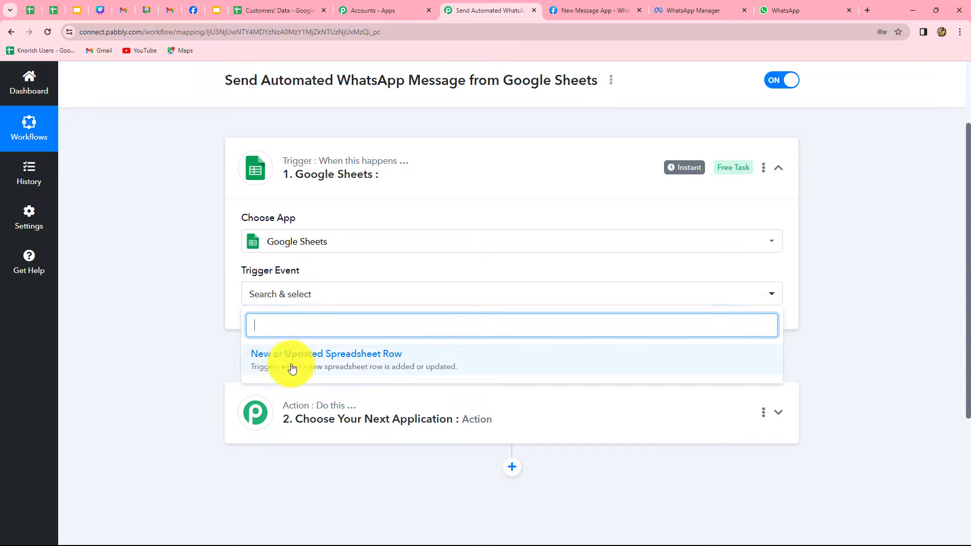
pyautogui.click(309, 357)
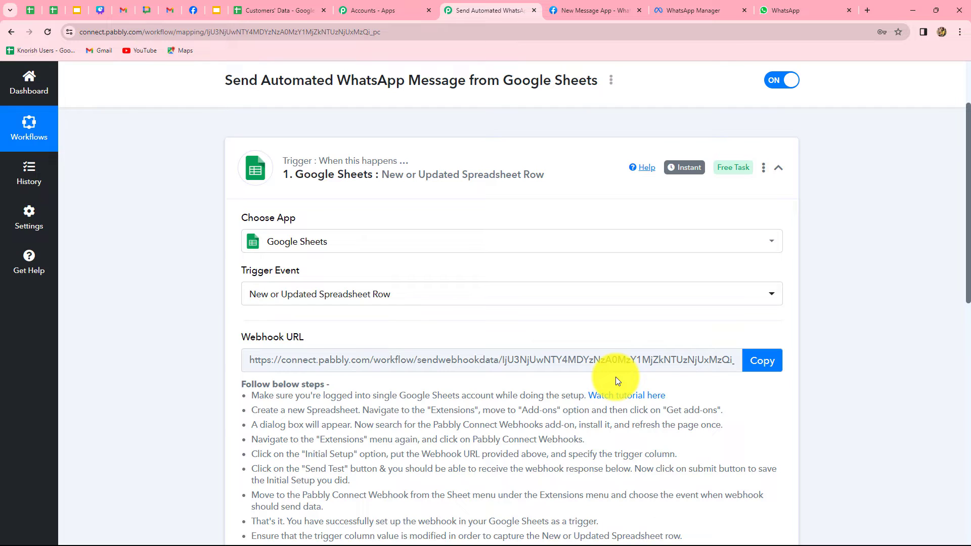
# - Review the Google Sheets trigger's setup instructions and copy its webhook URL
pyautogui.scroll(-1, 575, 374)
pyautogui.moveTo(325, 346); pyautogui.dragTo(627, 484)
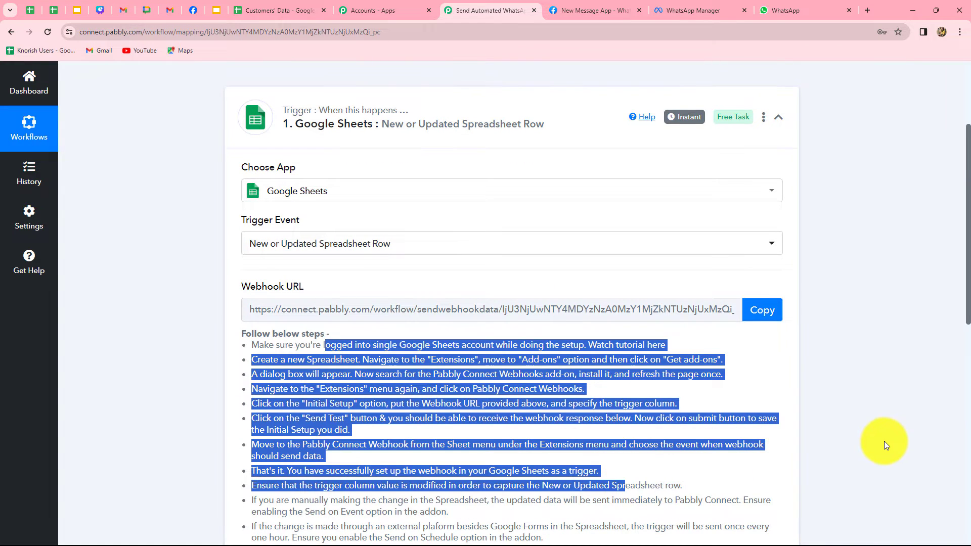
pyautogui.click(884, 441)
pyautogui.scroll(-2, 584, 410)
pyautogui.scroll(2, 584, 411)
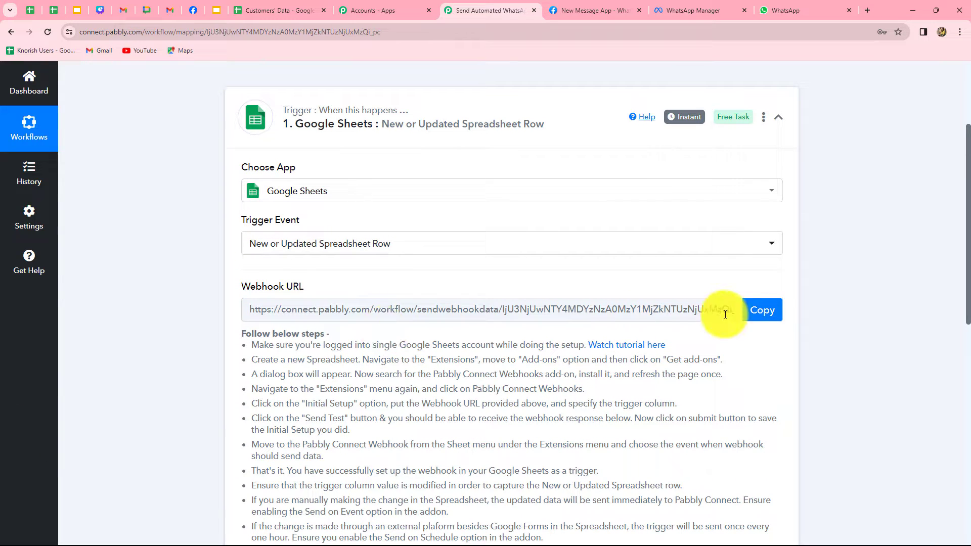
pyautogui.click(752, 310)
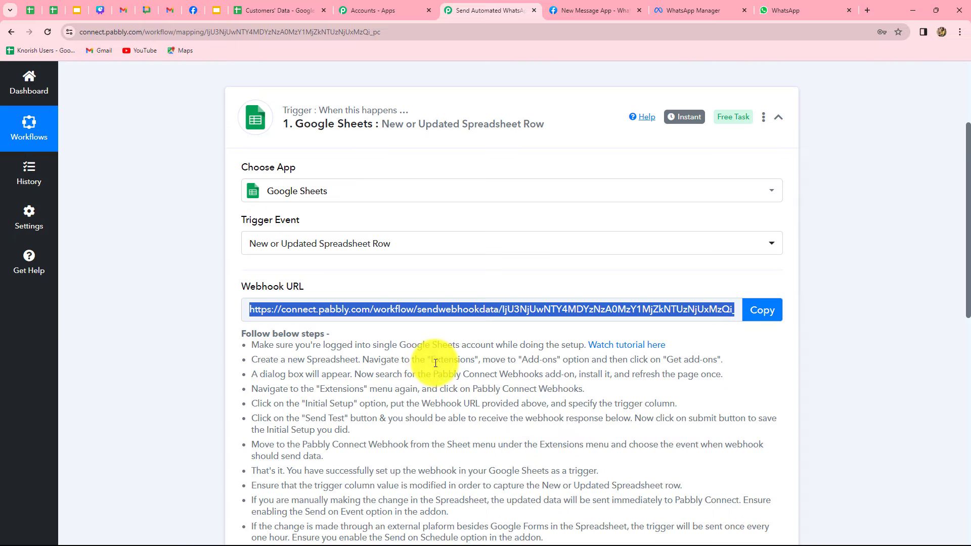
# - Switch to the Customers' Data spreadsheet and look up the Pabbly Connect Webhooks add-on in the Google Workspace Marketplace
pyautogui.click(265, 11)
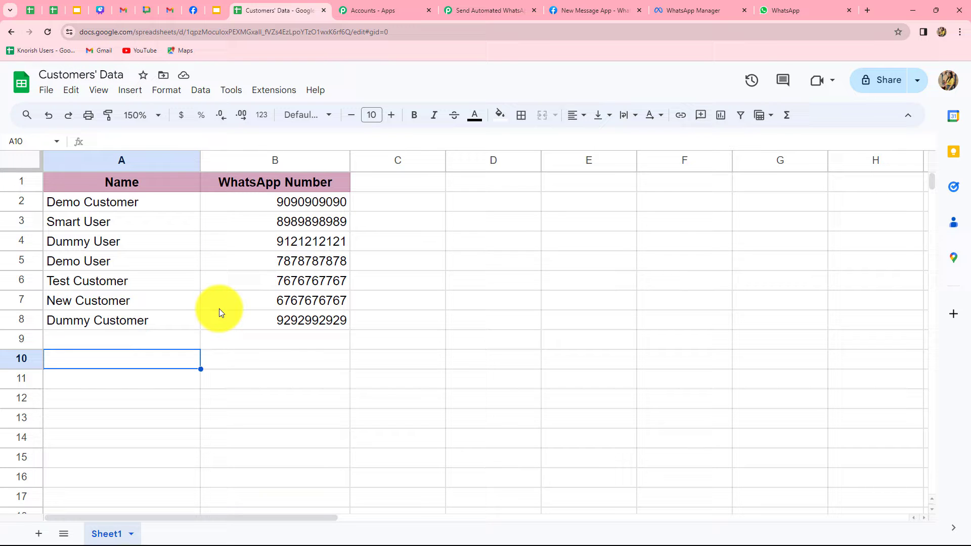
pyautogui.click(271, 90)
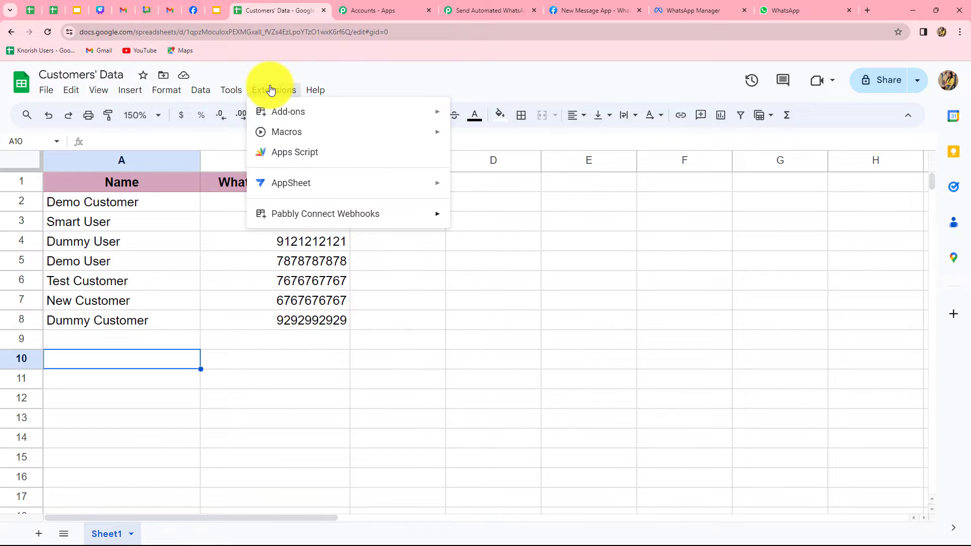
pyautogui.moveTo(277, 110)
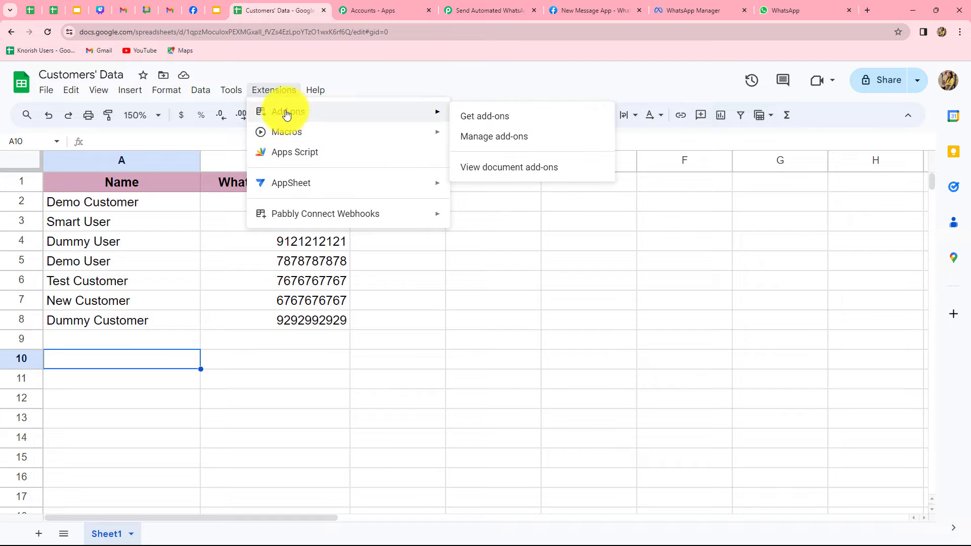
pyautogui.click(478, 116)
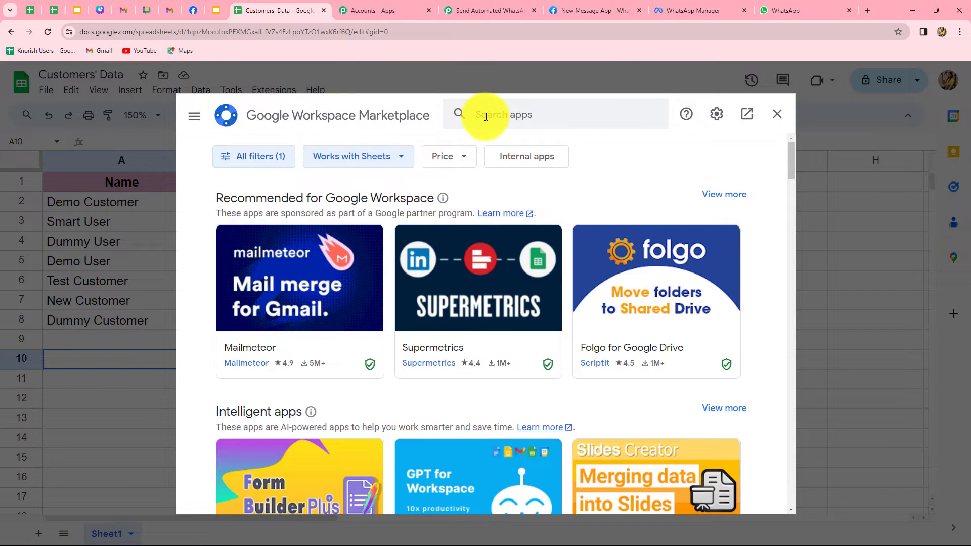
pyautogui.click(474, 114)
pyautogui.write('pabbl')
pyautogui.press('Down')
pyautogui.press('Return')
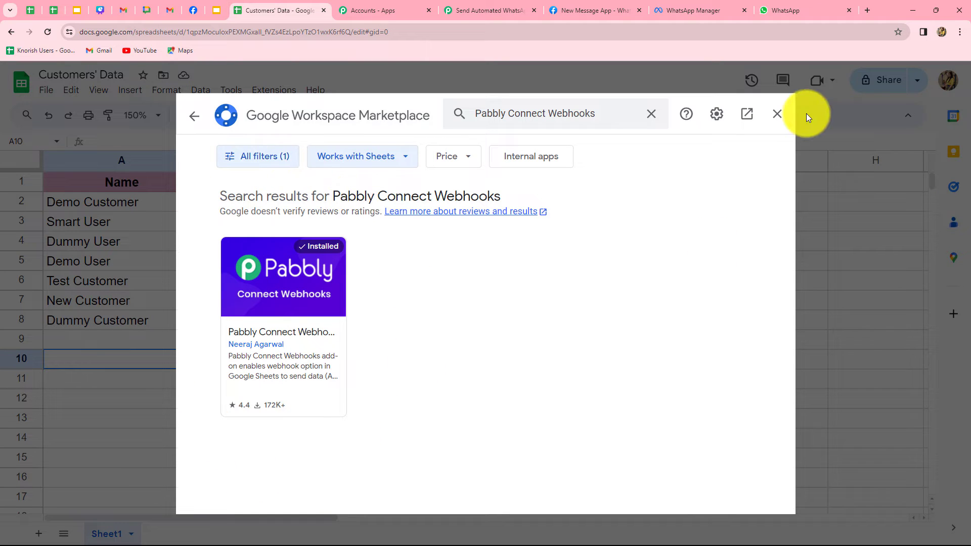
pyautogui.click(778, 114)
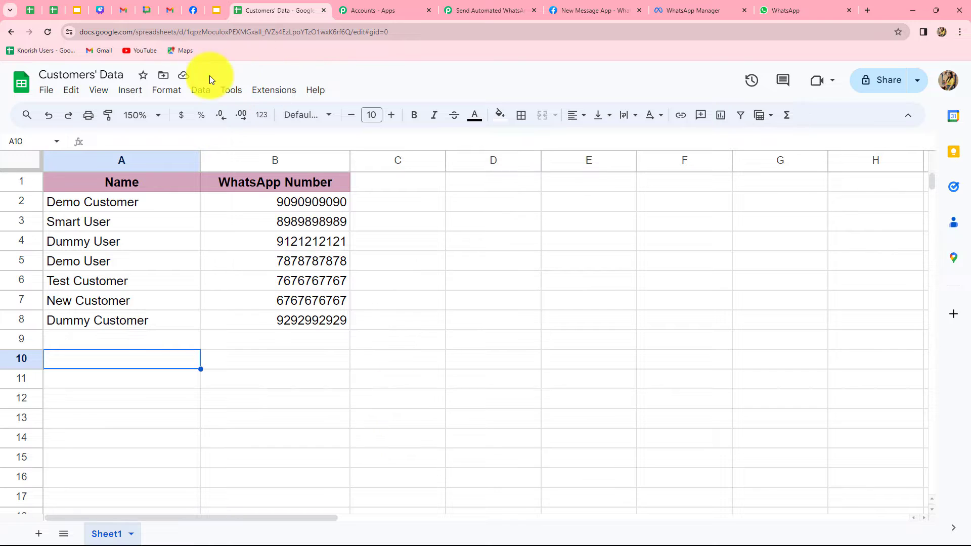
# - Configure the Pabbly Connect Webhooks initial setup with the copied webhook URL and trigger column B, sending test data before submitting it
pyautogui.click(281, 95)
pyautogui.moveTo(355, 221)
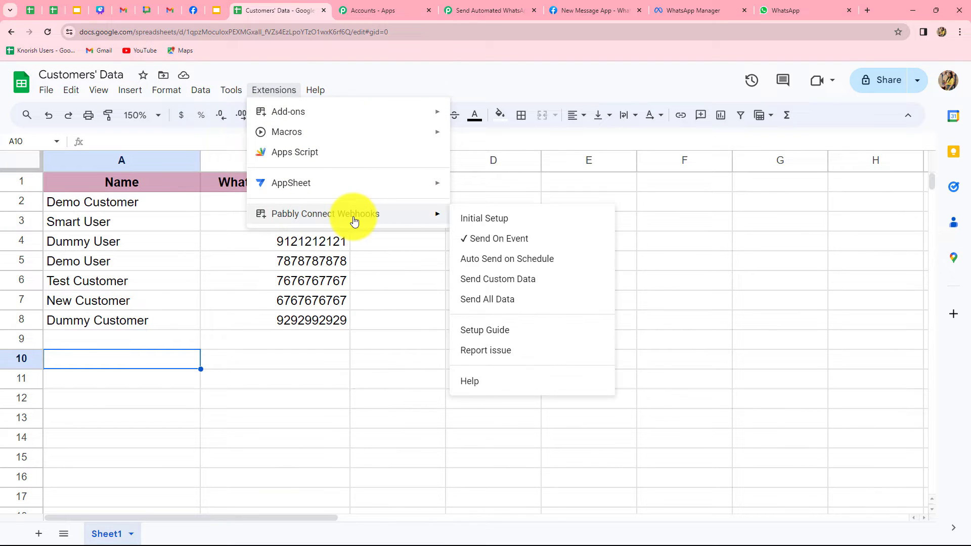
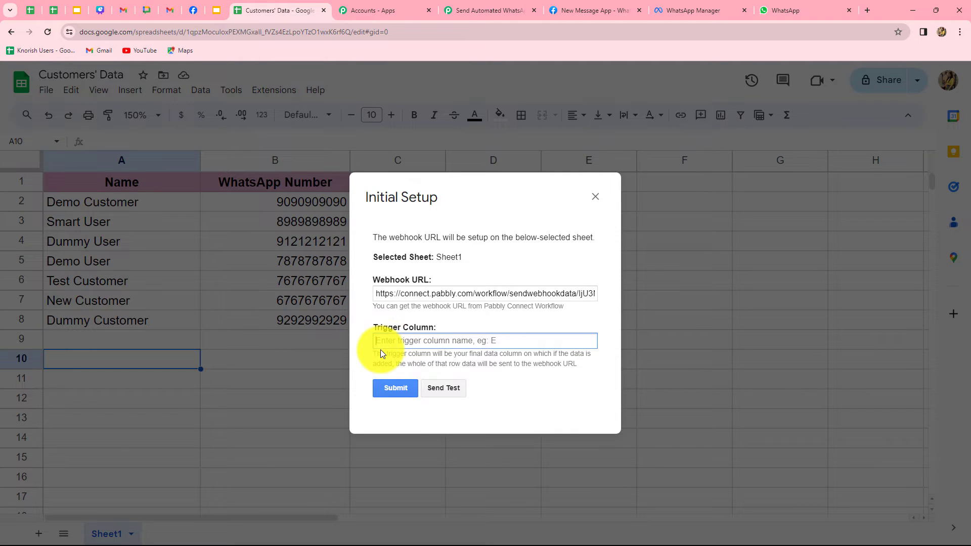
pyautogui.write('B')
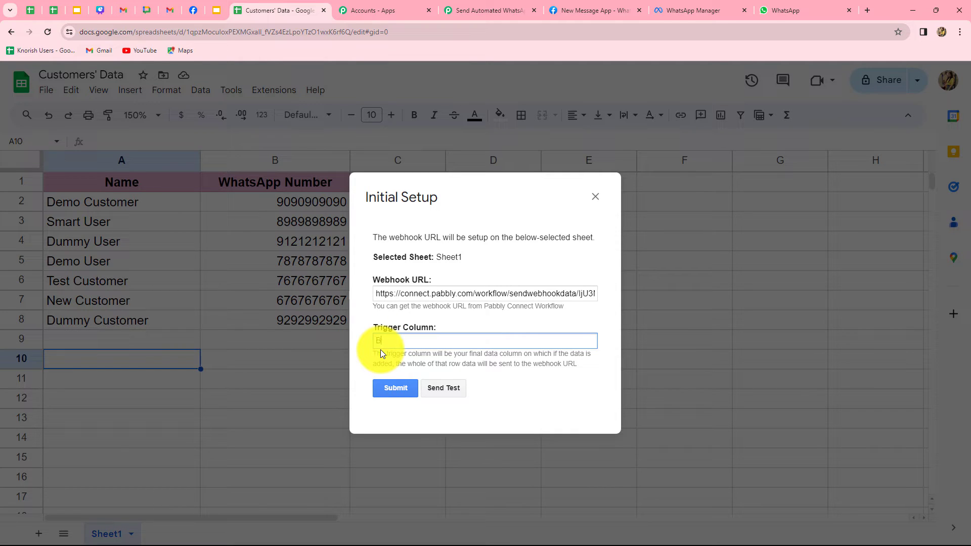
pyautogui.click(444, 387)
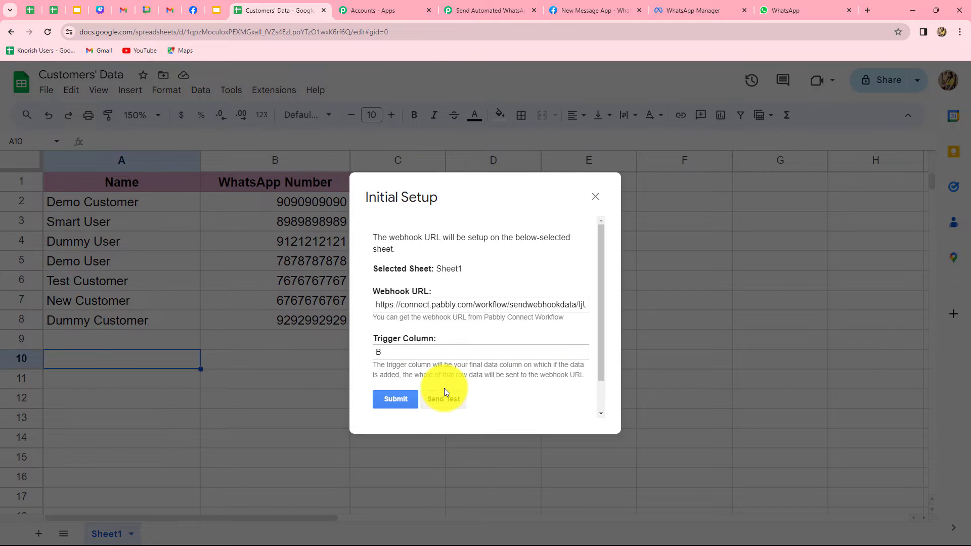
pyautogui.scroll(-1, 415, 392)
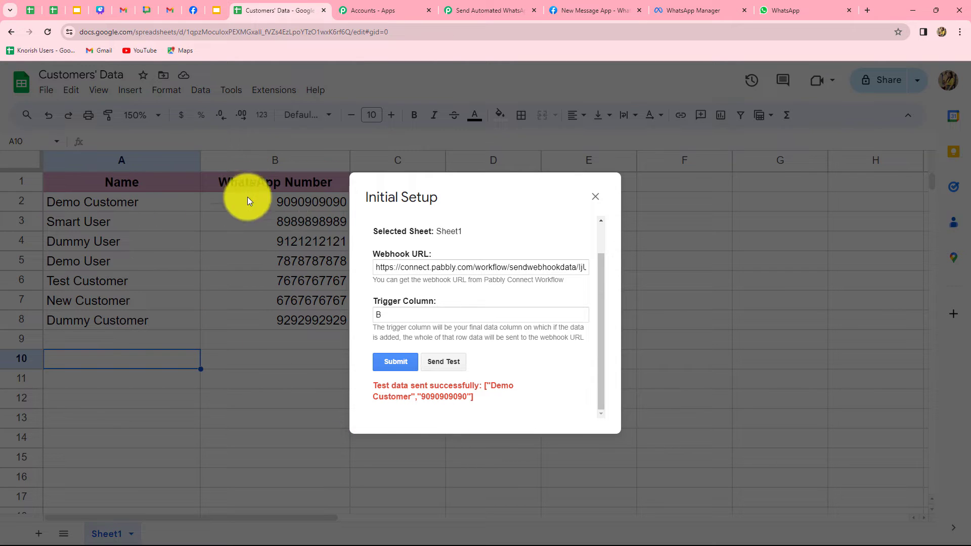
pyautogui.click(403, 365)
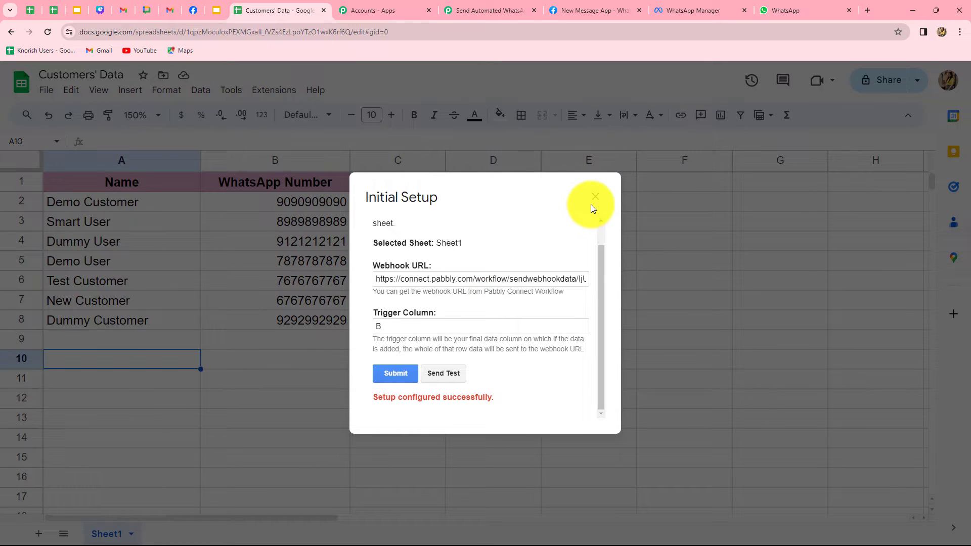
pyautogui.click(595, 198)
# - Examine the response captured by the Pabbly Connect trigger and the WhatsApp Quickstart page of New Message App in Meta for Developers
pyautogui.click(457, 11)
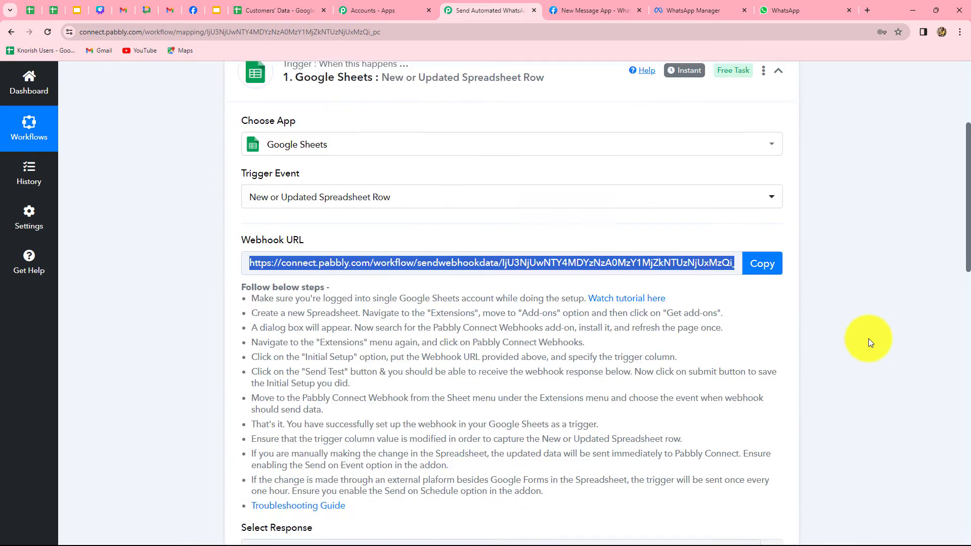
pyautogui.scroll(-10, 869, 338)
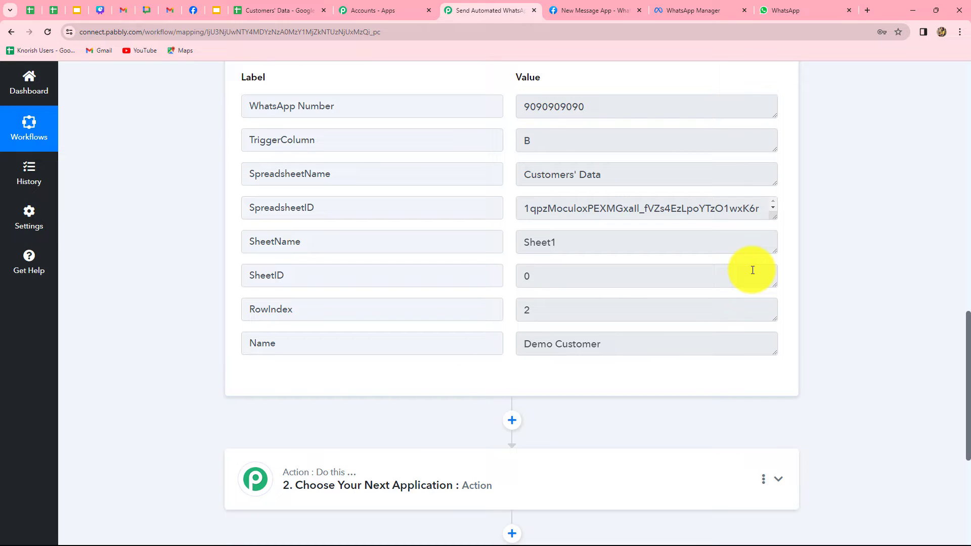
pyautogui.scroll(-1, 898, 339)
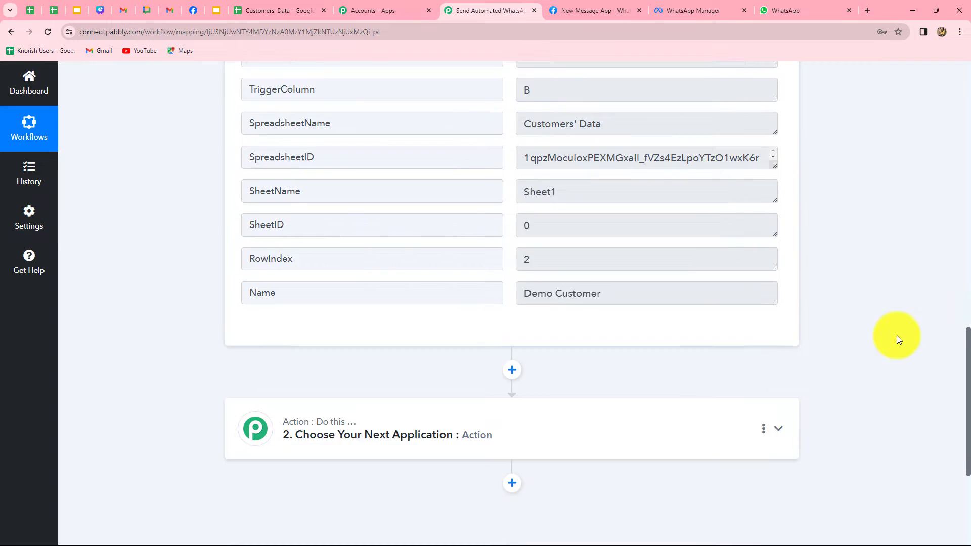
pyautogui.scroll(-2, 897, 337)
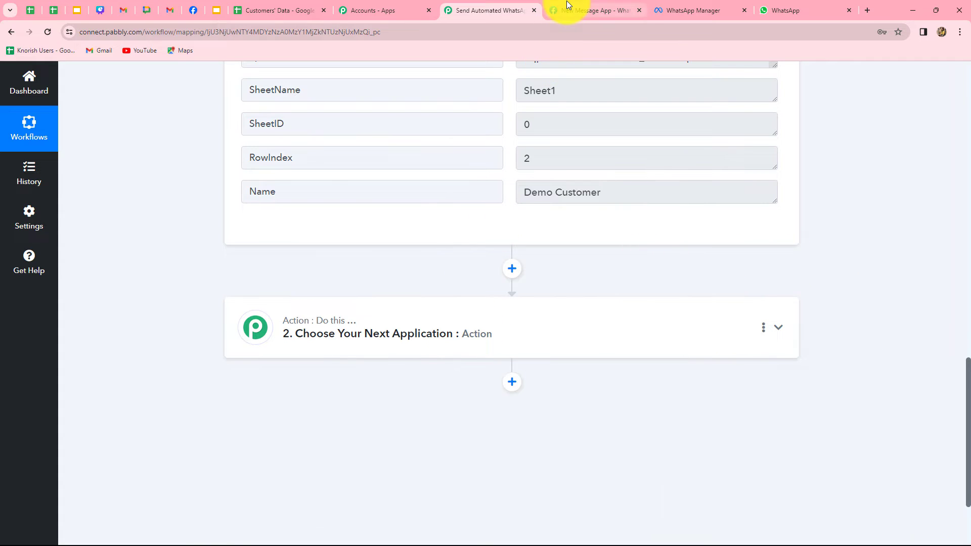
pyautogui.click(582, 9)
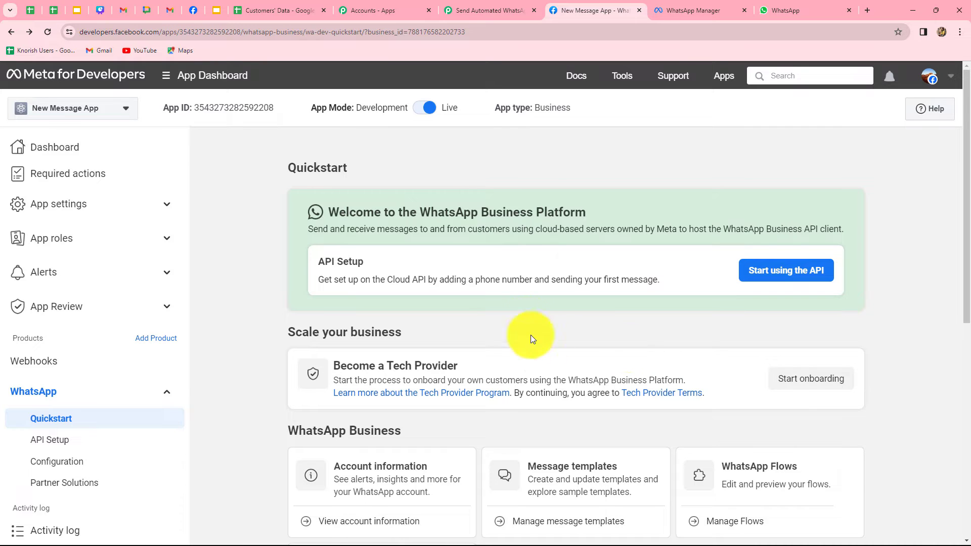
pyautogui.click(474, 13)
# - Switch back to the Pabbly Connect workflow and set its action to WhatsApp Cloud API with the Send Template Message event
pyautogui.scroll(-4, 626, 262)
pyautogui.click(542, 212)
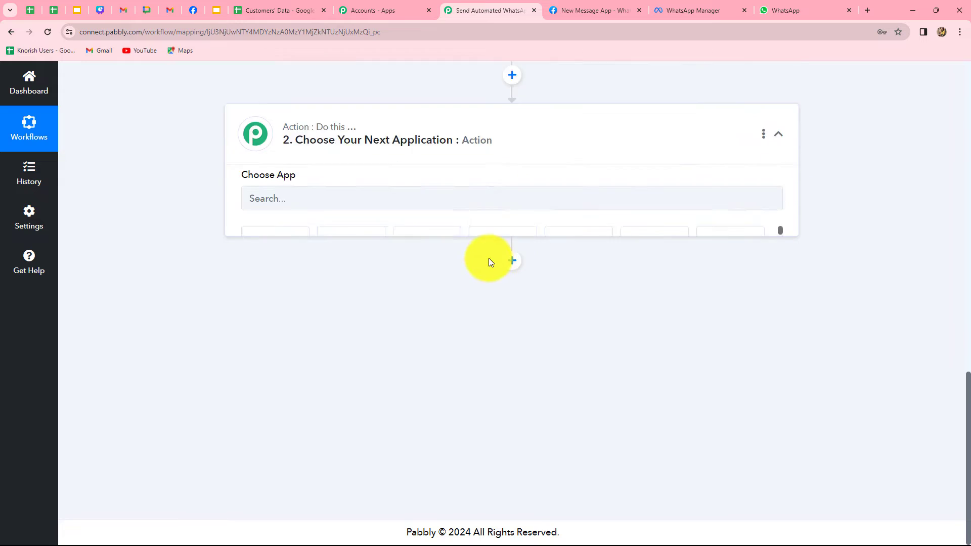
pyautogui.scroll(4, 323, 243)
pyautogui.click(308, 281)
pyautogui.write('w')
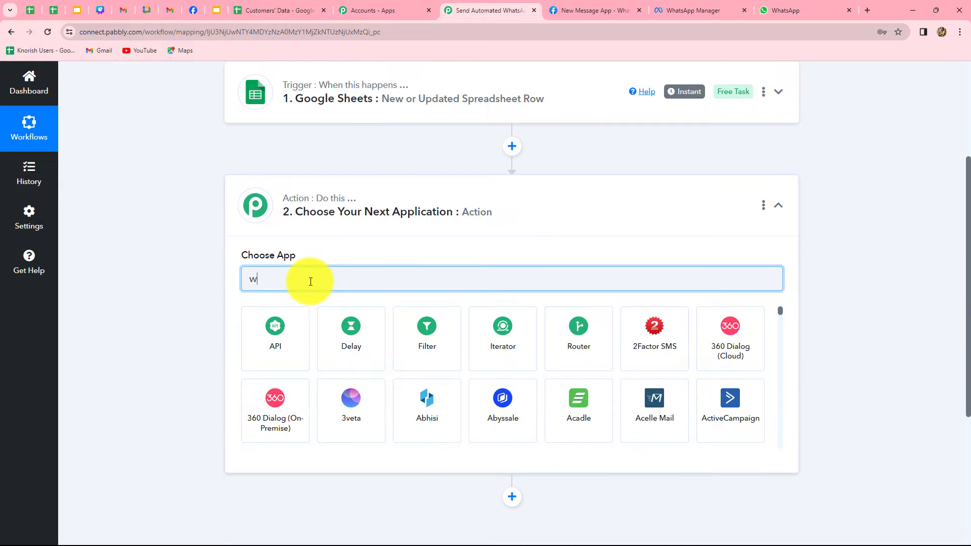
pyautogui.write('hat')
pyautogui.click(429, 404)
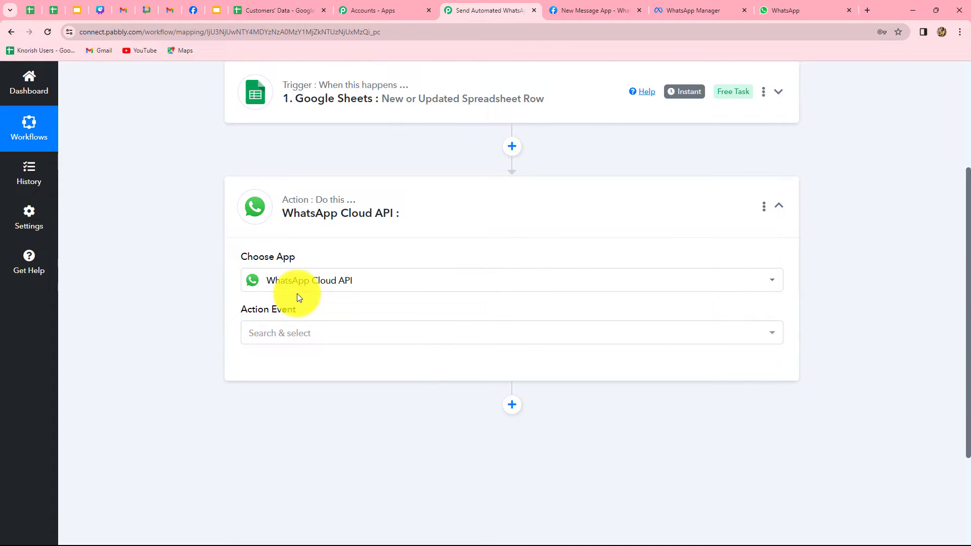
pyautogui.click(270, 341)
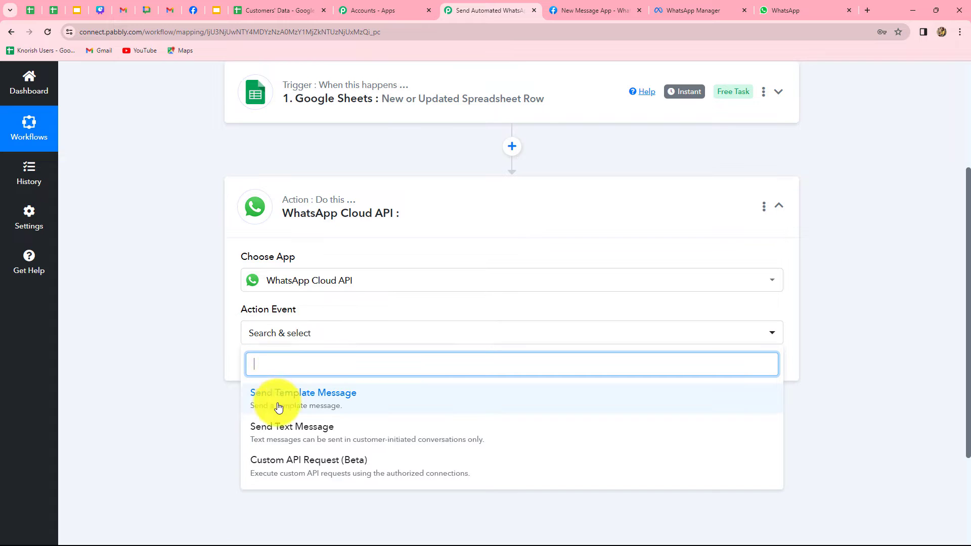
pyautogui.click(317, 405)
# - Start connecting a WhatsApp Cloud API account using the Add New Connection option
pyautogui.click(281, 365)
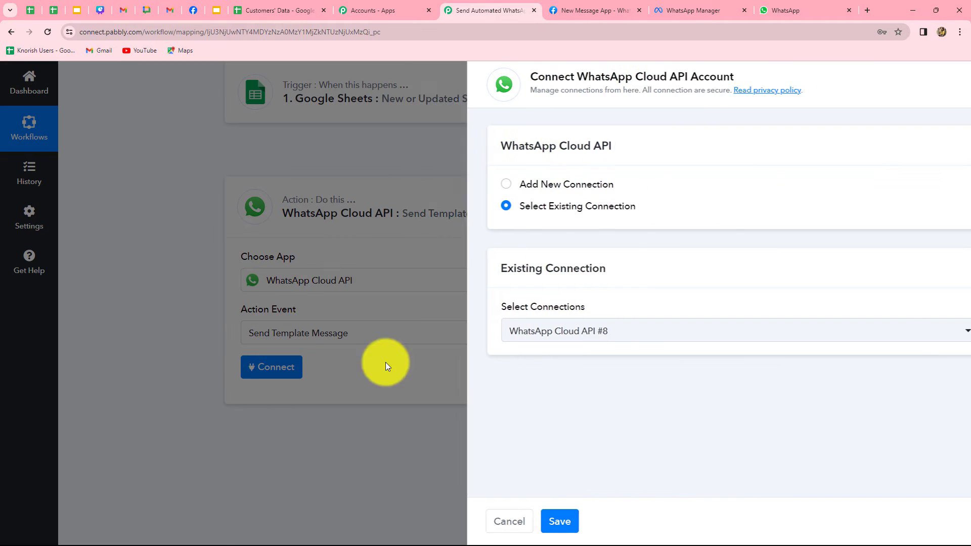
pyautogui.click(450, 185)
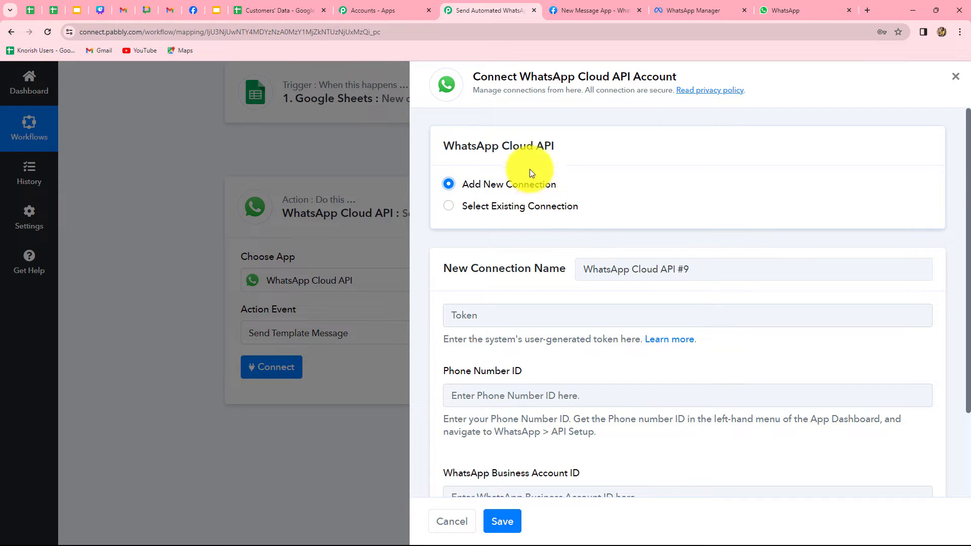
pyautogui.scroll(-2, 552, 286)
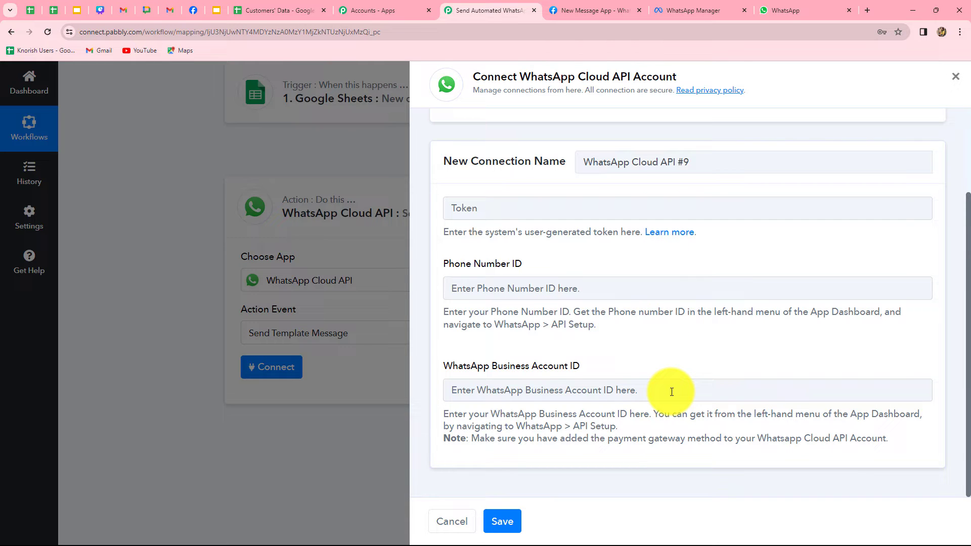
# - Copy the temporary access token from New Message App's API Setup page in Meta for Developers into the Pabbly connection's Token field
pyautogui.click(571, 6)
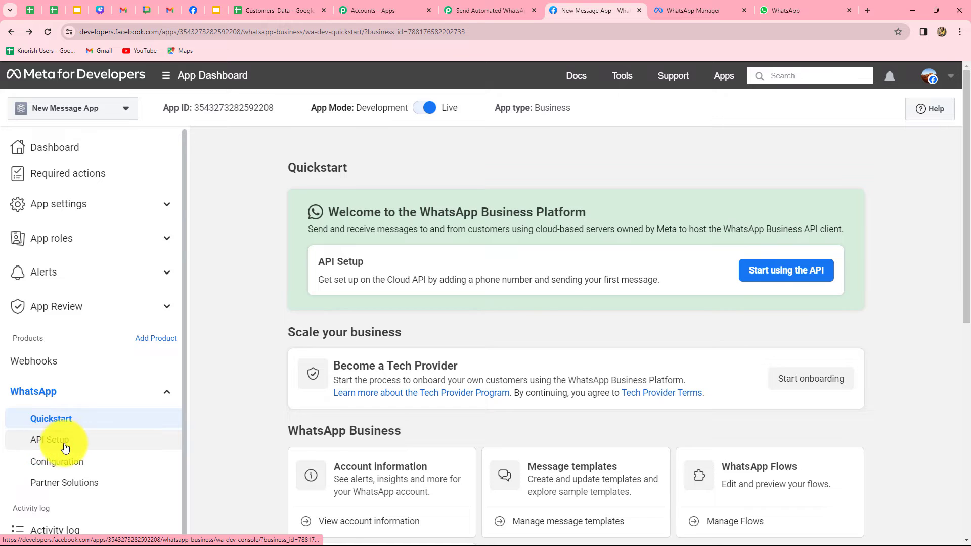
pyautogui.click(44, 441)
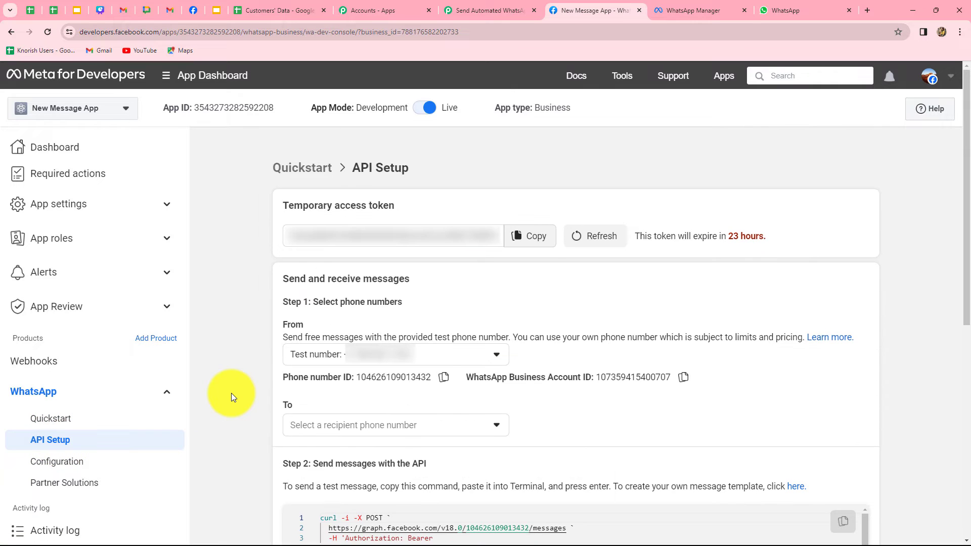
pyautogui.scroll(-1, 232, 393)
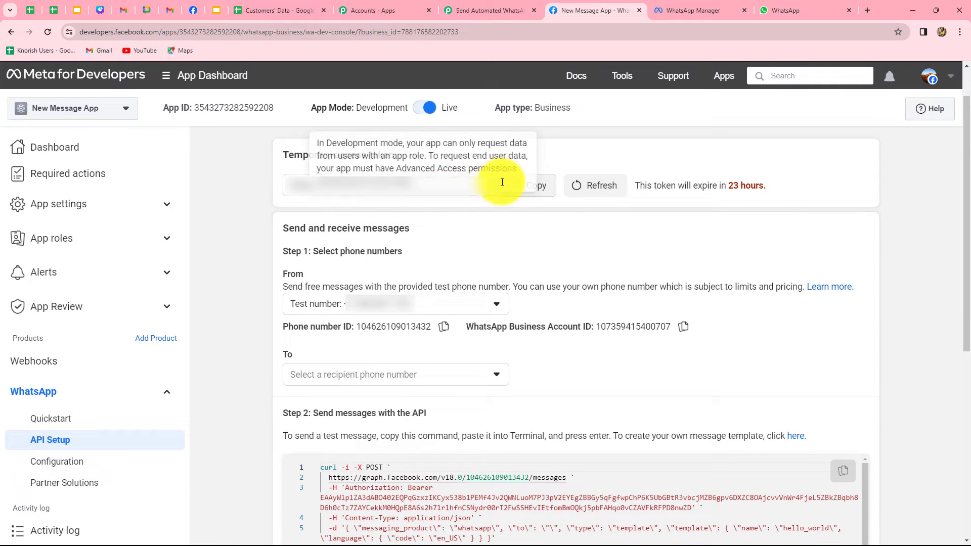
pyautogui.click(529, 185)
pyautogui.click(480, 11)
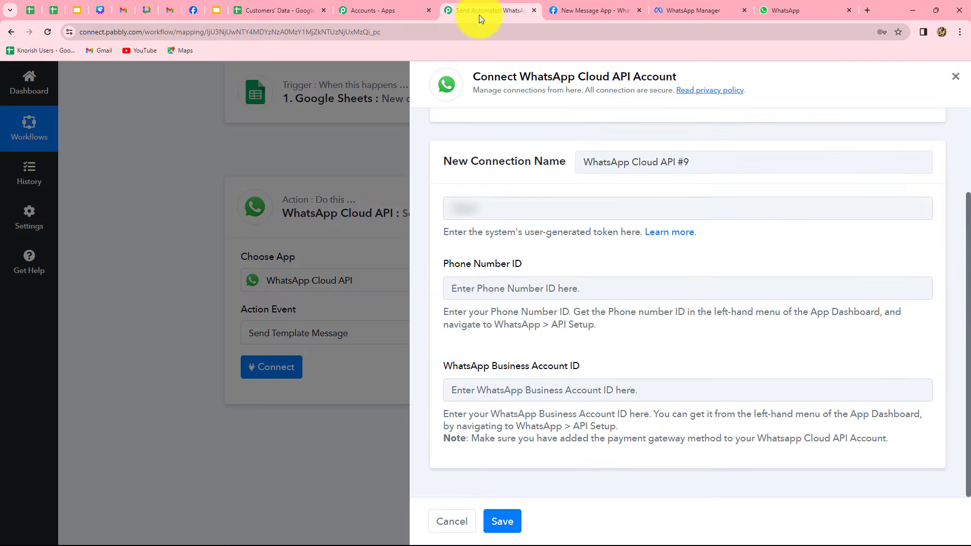
pyautogui.click(531, 208)
pyautogui.hotkey('ctrl', 'v')
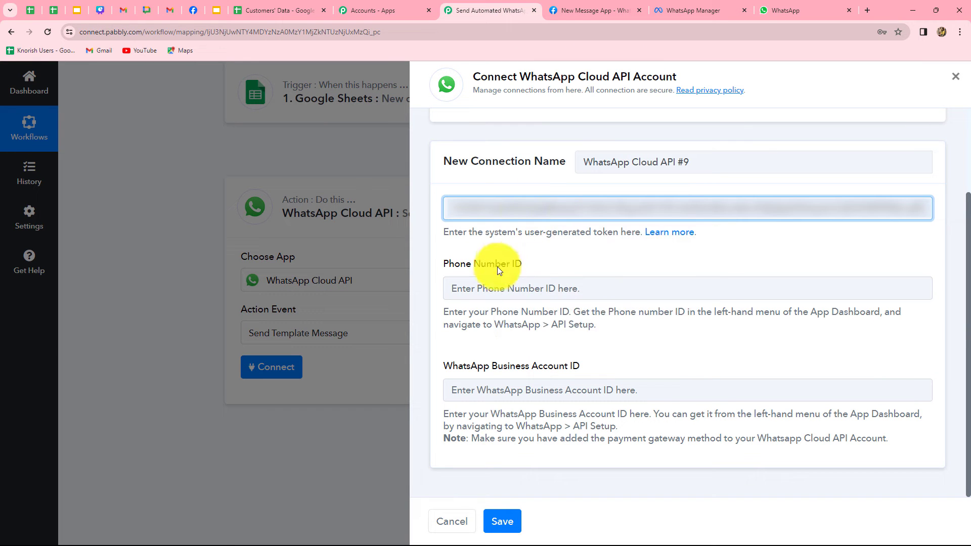
# - Copy the phone number ID from Meta's API Setup page into the connection's Phone Number ID field
pyautogui.click(566, 5)
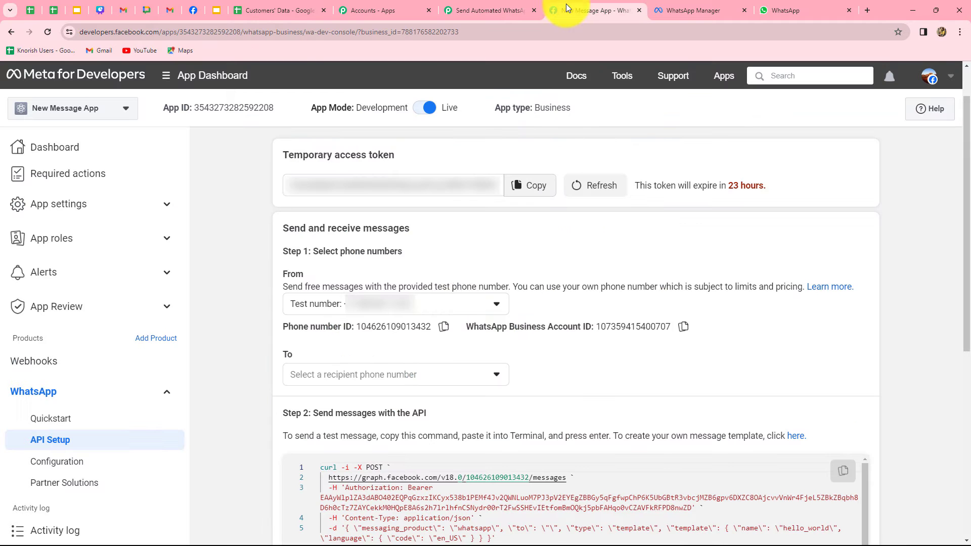
pyautogui.click(444, 327)
pyautogui.click(478, 11)
pyautogui.click(499, 298)
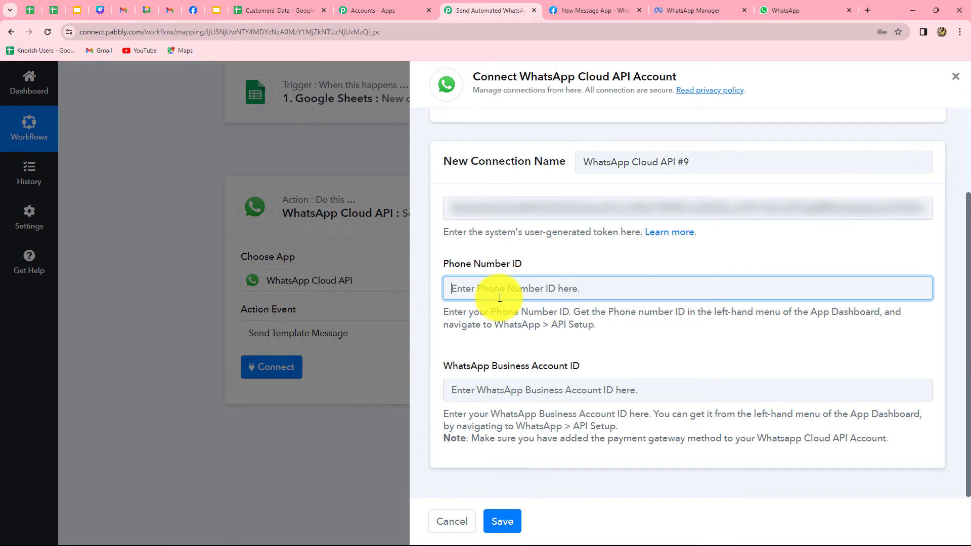
pyautogui.hotkey('ctrl', 'v')
# - Copy the WhatsApp Business Account ID from Meta's API Setup page into the Pabbly connection and save the connection
pyautogui.hotkey('ctrl', 'Tab')
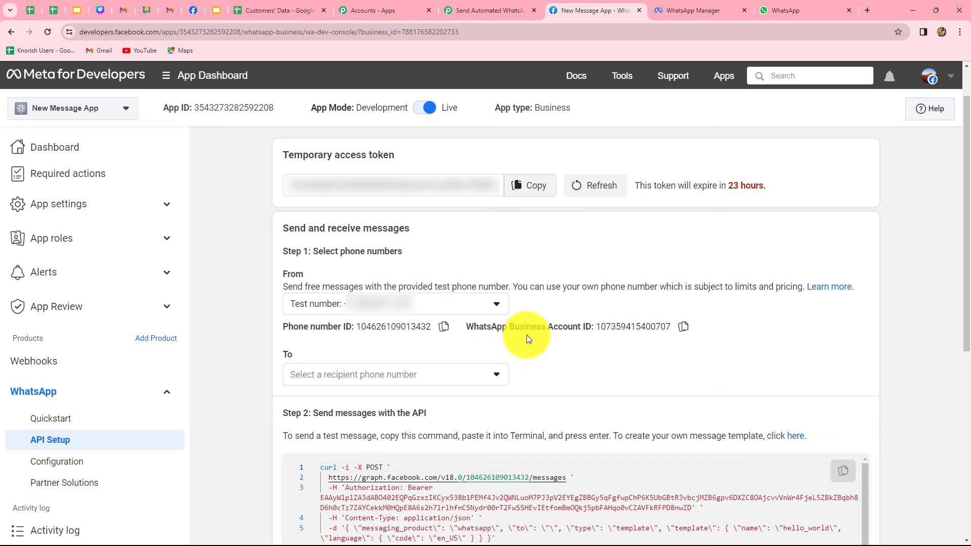
pyautogui.click(684, 326)
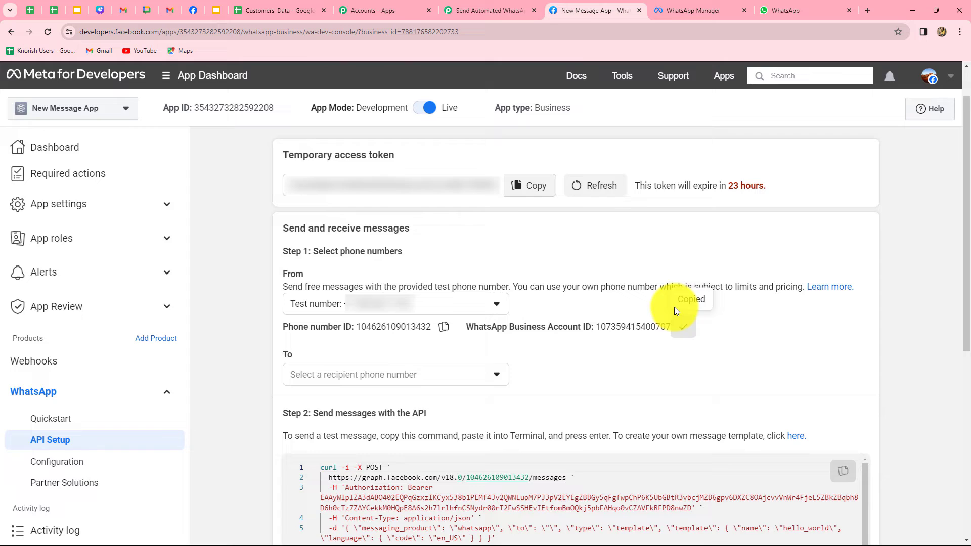
pyautogui.click(478, 10)
pyautogui.click(480, 390)
pyautogui.hotkey('ctrl', 'v')
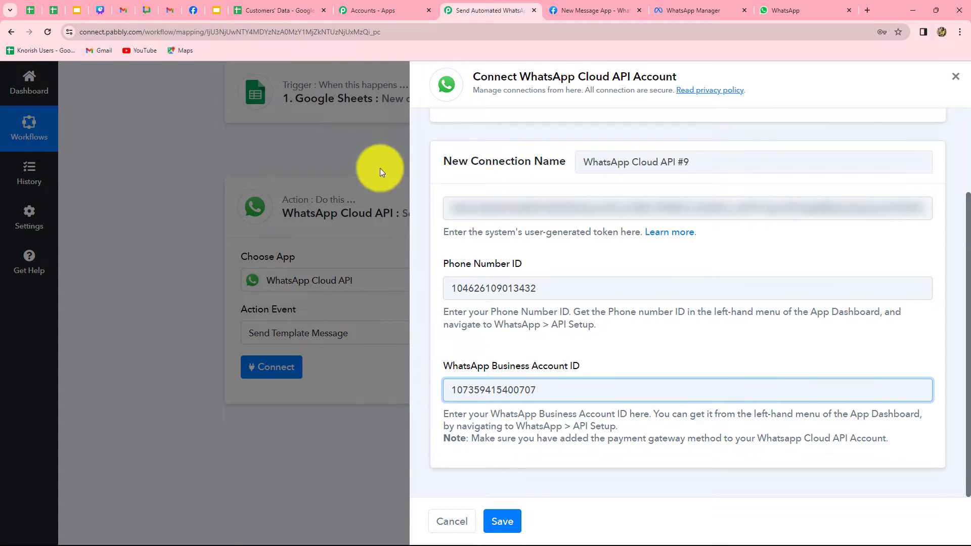
pyautogui.click(501, 520)
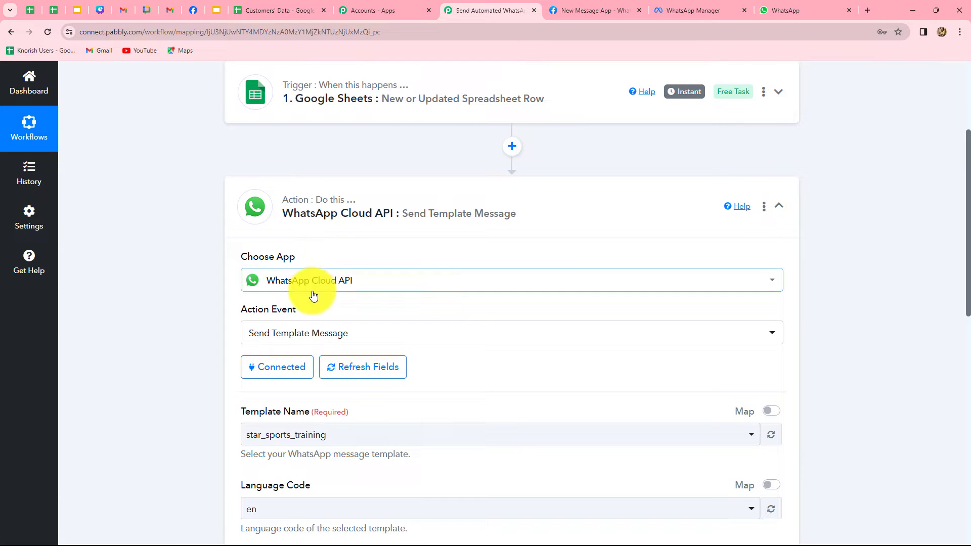
# - Review the action's template fields, and in WhatsApp Manager examine the summary of the divine_glamour message template
pyautogui.scroll(-5, 313, 315)
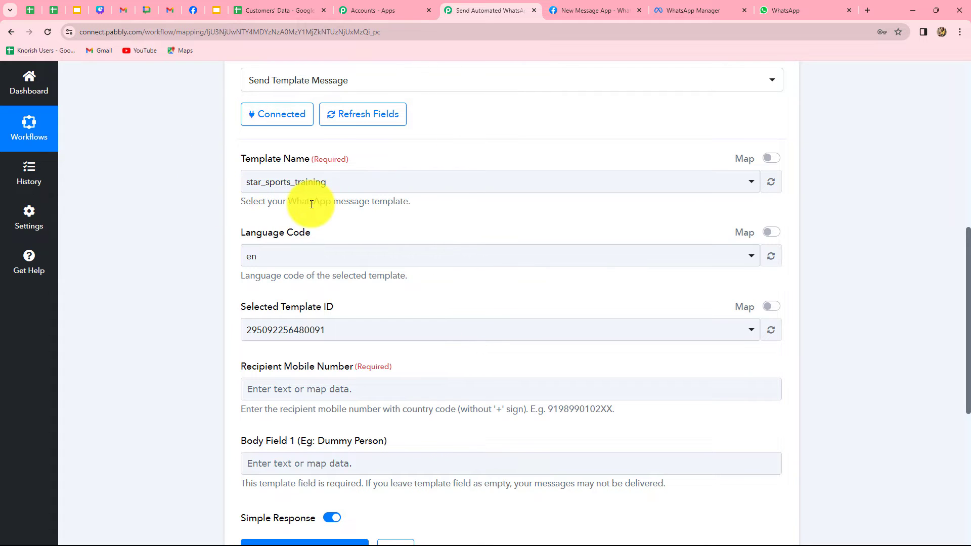
pyautogui.click(660, 7)
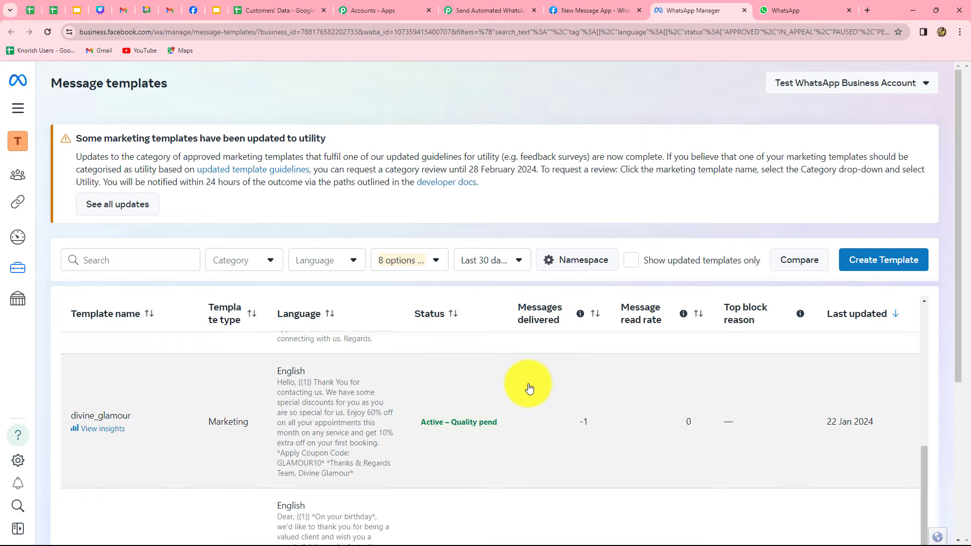
pyautogui.scroll(-1, 528, 389)
pyautogui.scroll(-5, 527, 386)
pyautogui.scroll(4, 513, 418)
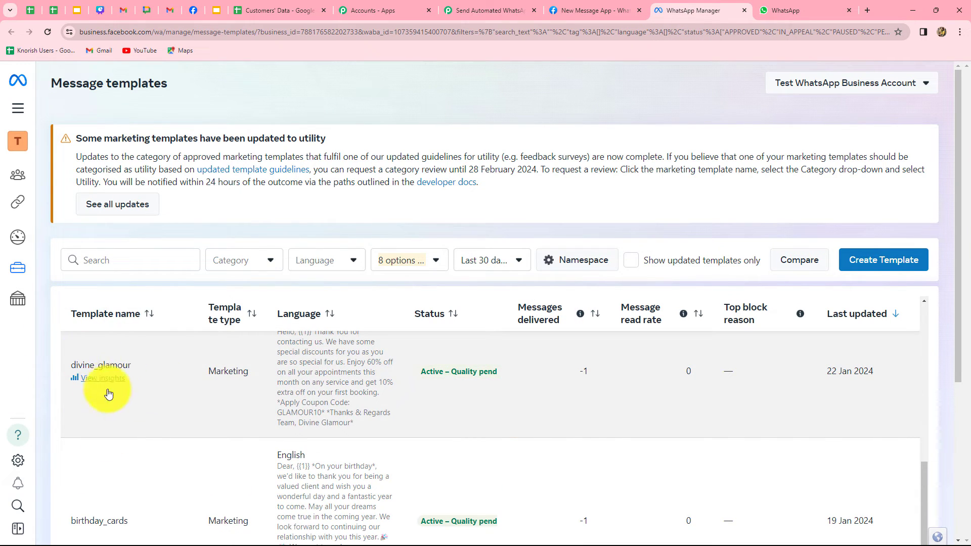
pyautogui.click(111, 380)
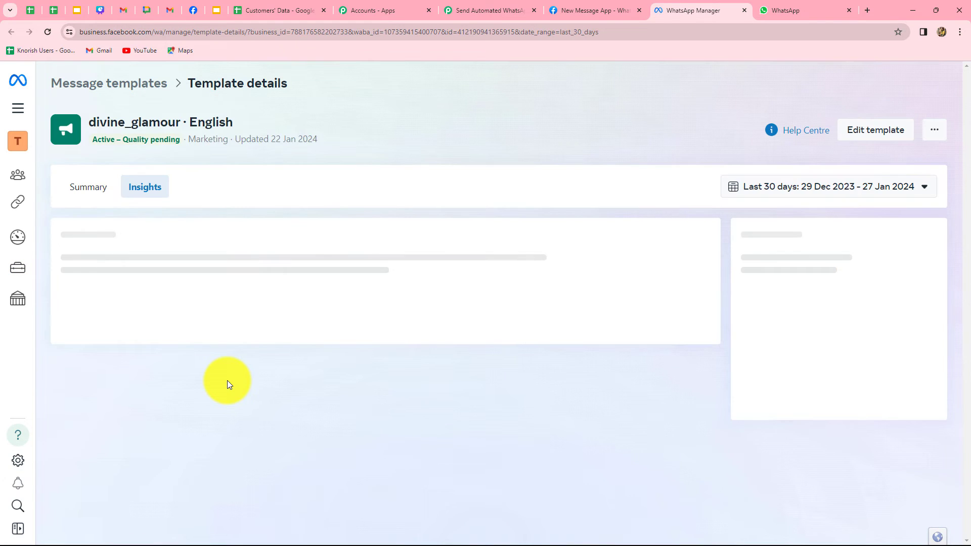
pyautogui.click(96, 189)
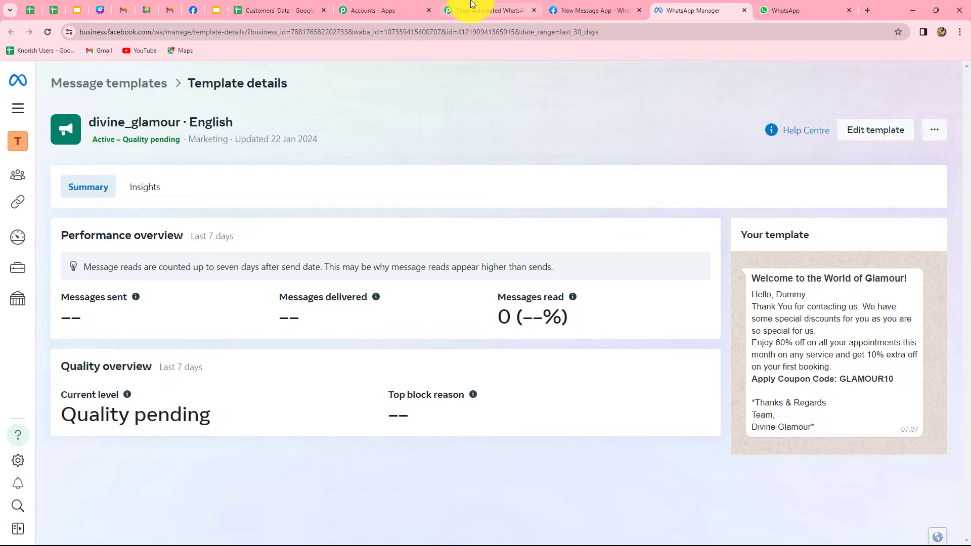
# - Open the message template creation link from Meta's API Setup page and look through the existing templates in WhatsApp Manager
pyautogui.click(581, 6)
pyautogui.scroll(-4, 711, 372)
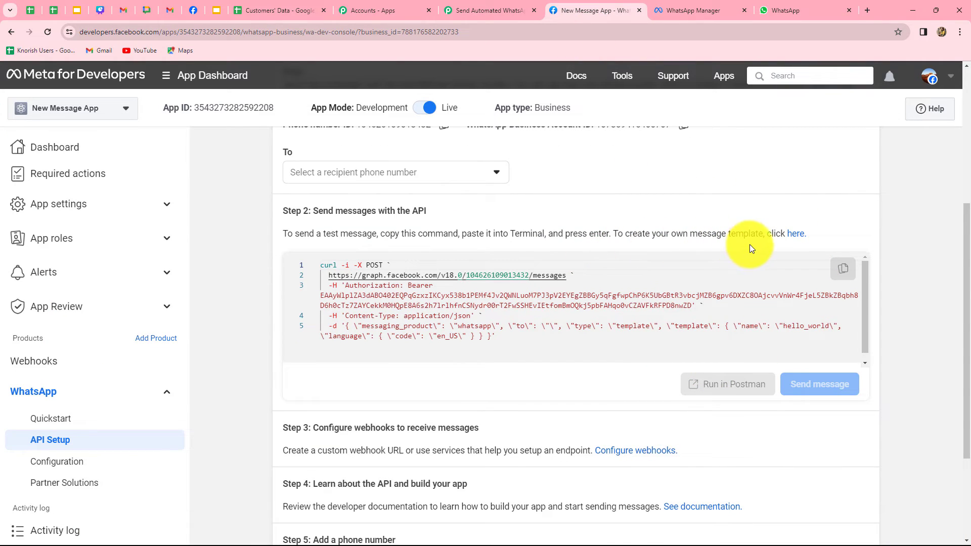
pyautogui.click(794, 234)
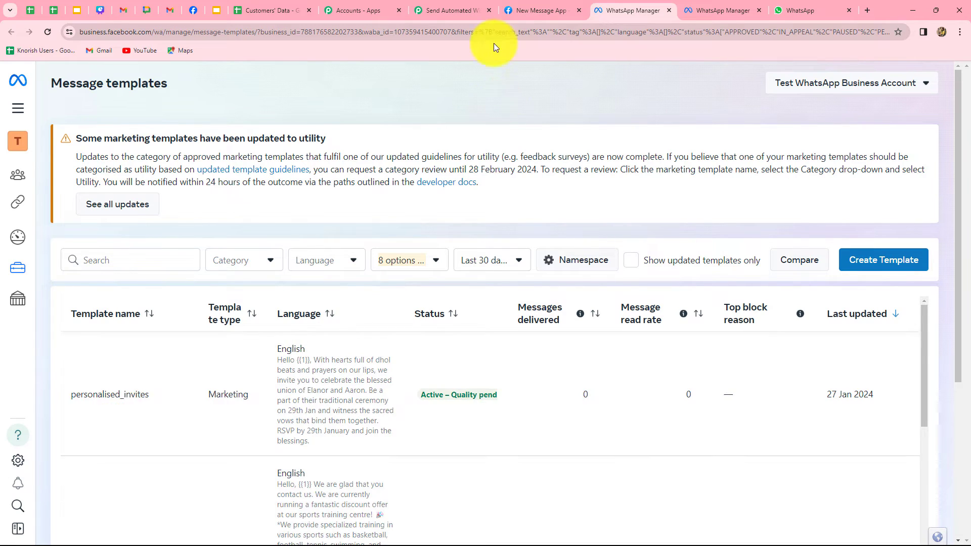
pyautogui.scroll(-5, 585, 406)
pyautogui.scroll(-3, 589, 412)
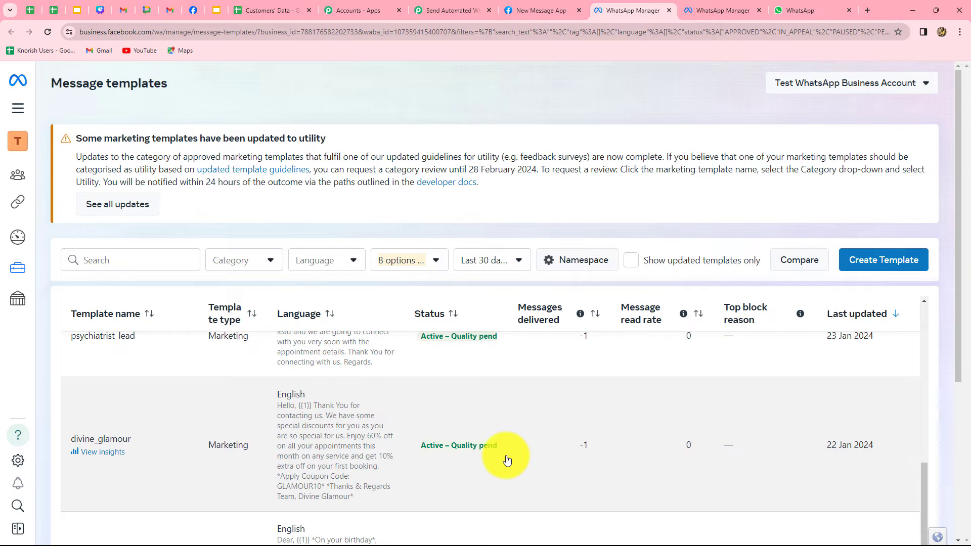
# - Return to the Pabbly Connect workflow and set the WhatsApp action's template name to divine_glamour
pyautogui.click(457, 10)
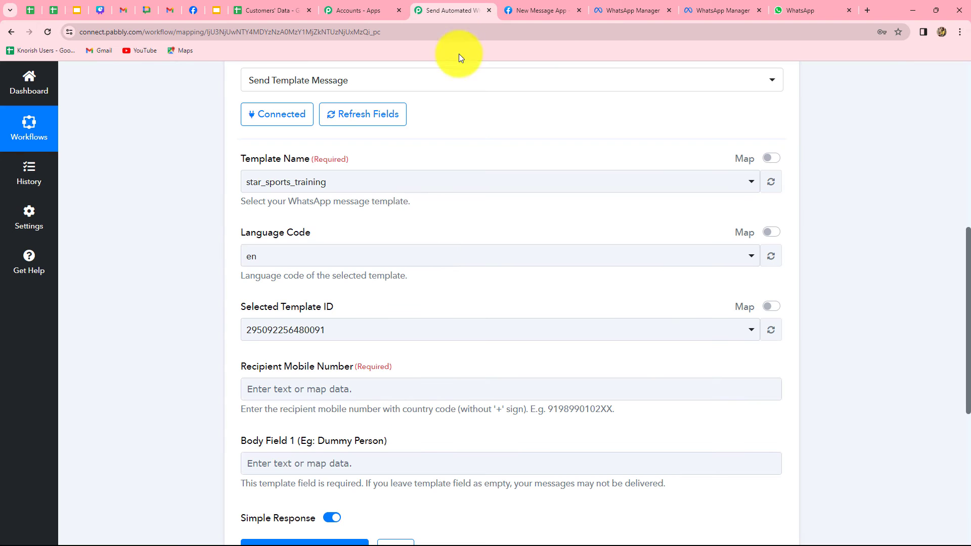
pyautogui.click(336, 187)
pyautogui.click(315, 331)
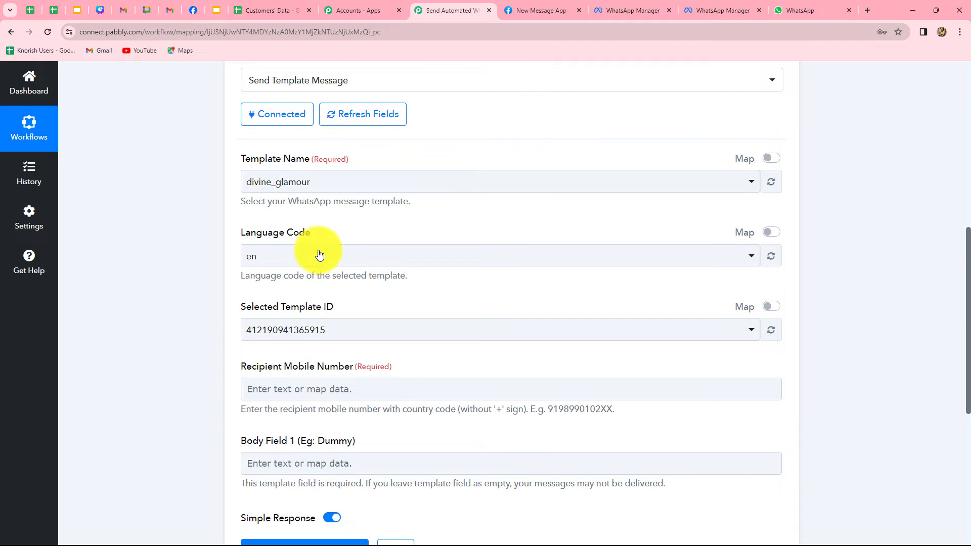
# - Map the Recipient Mobile Number field to the WhatsApp Number value from the Google Sheets trigger
pyautogui.scroll(-2, 324, 256)
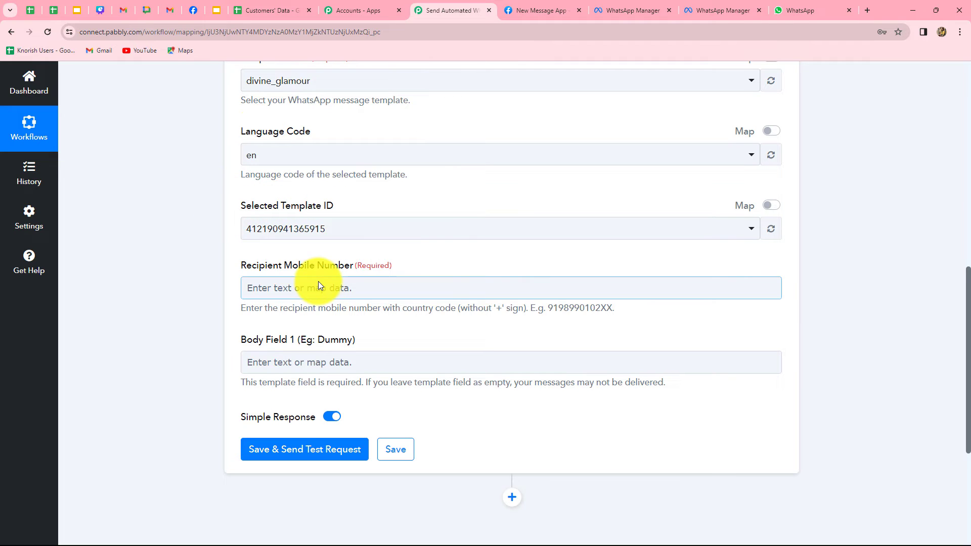
pyautogui.scroll(-2, 318, 281)
pyautogui.scroll(-1, 319, 283)
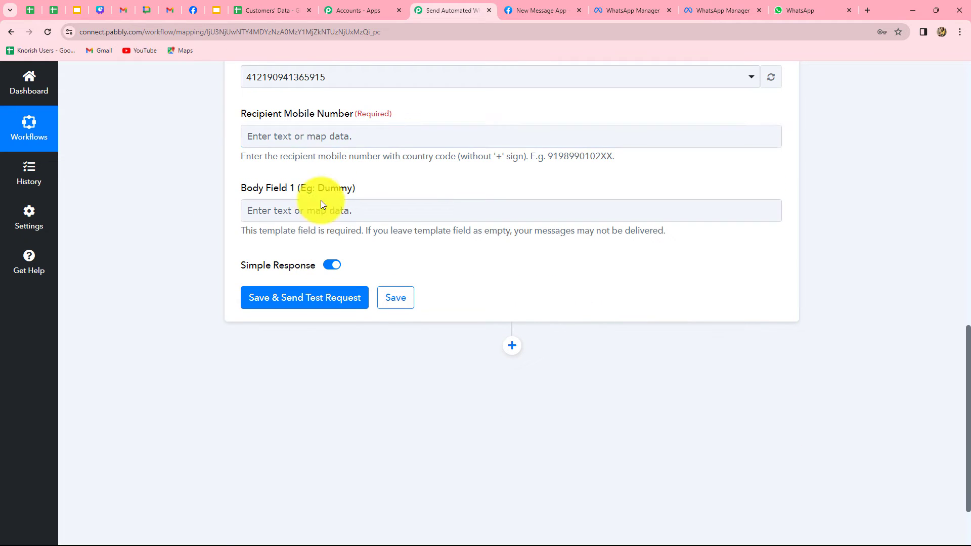
pyautogui.click(354, 140)
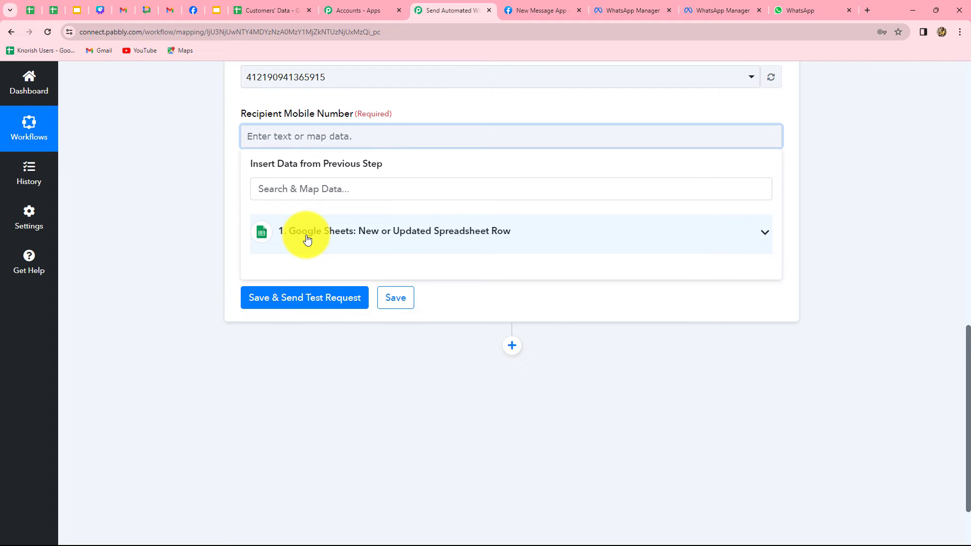
pyautogui.click(307, 240)
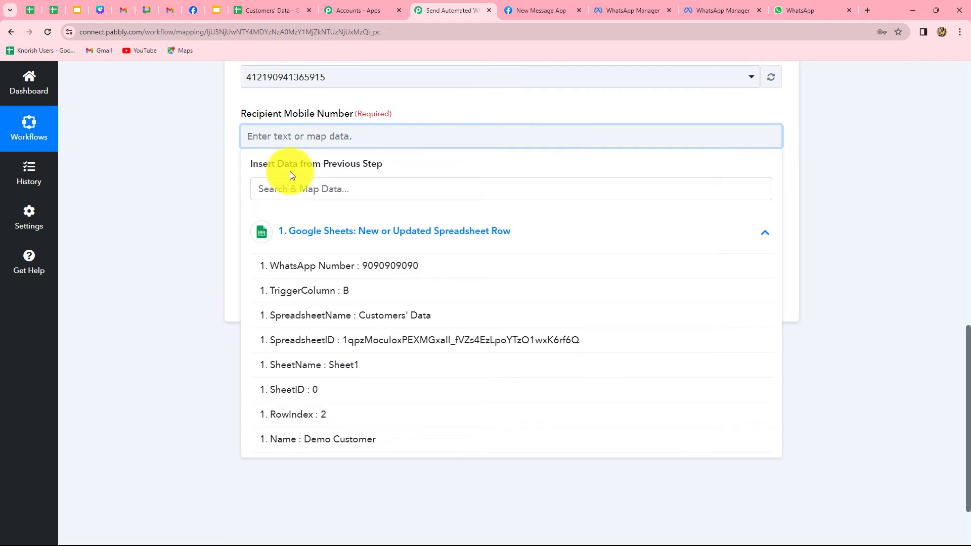
pyautogui.click(385, 267)
pyautogui.click(802, 277)
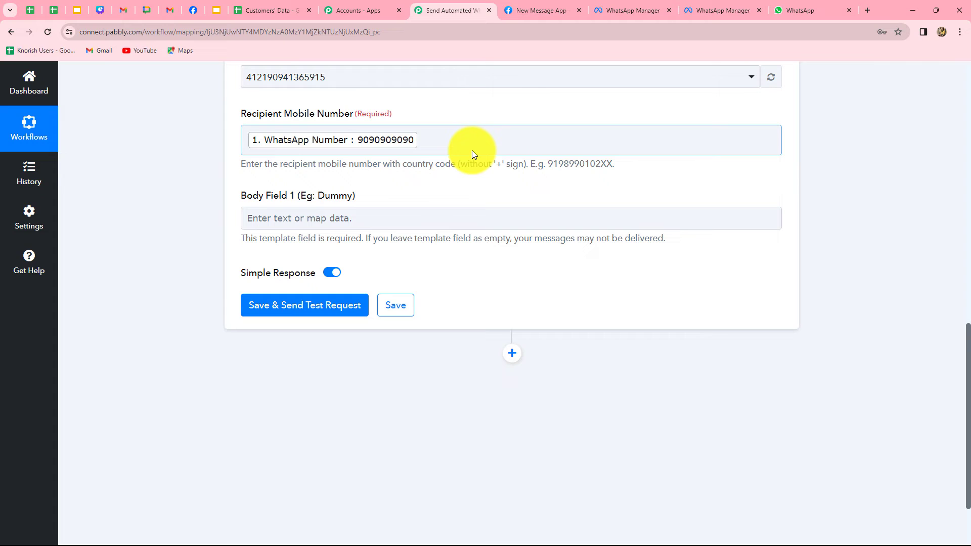
pyautogui.click(454, 160)
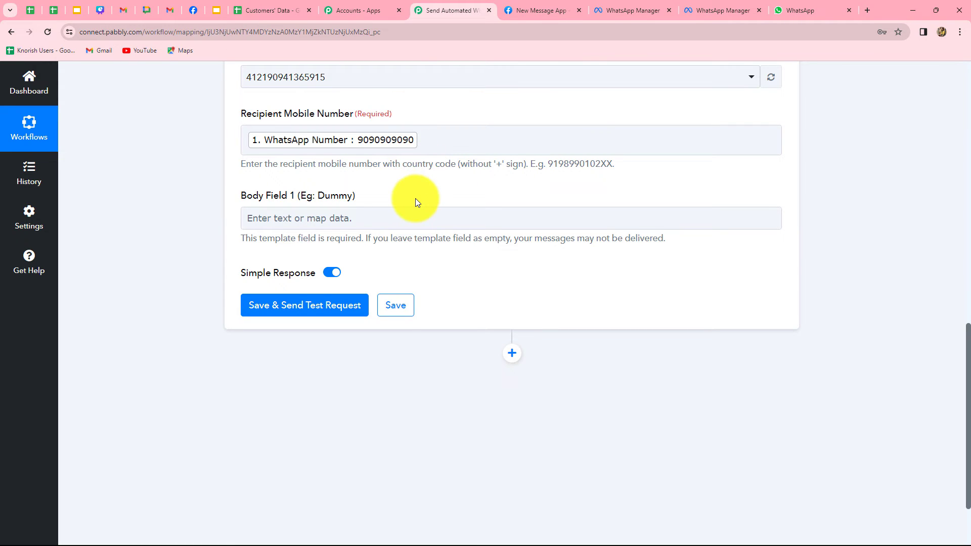
pyautogui.scroll(-3, 413, 198)
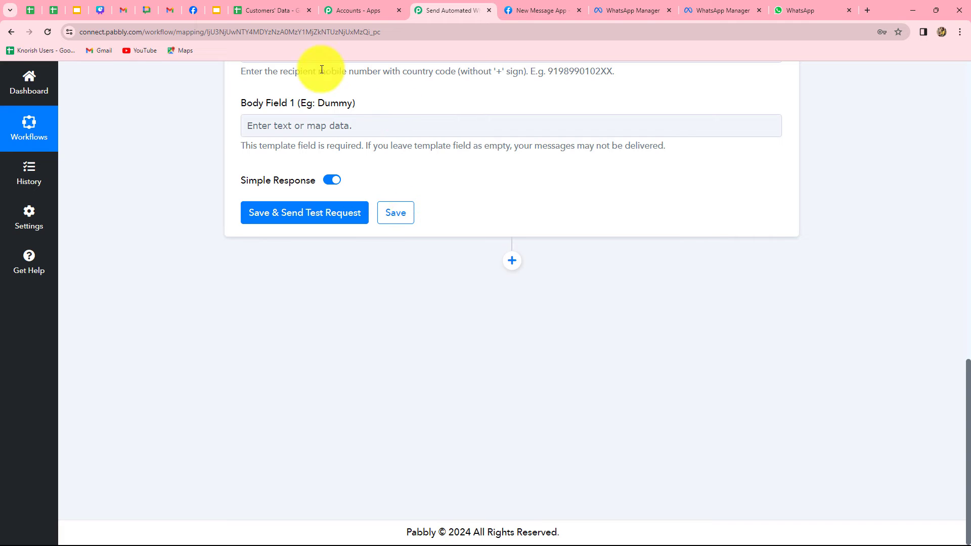
# - Map Body Field 1 to the Name value from the Google Sheets trigger, and save the action while sending a test request
pyautogui.click(303, 127)
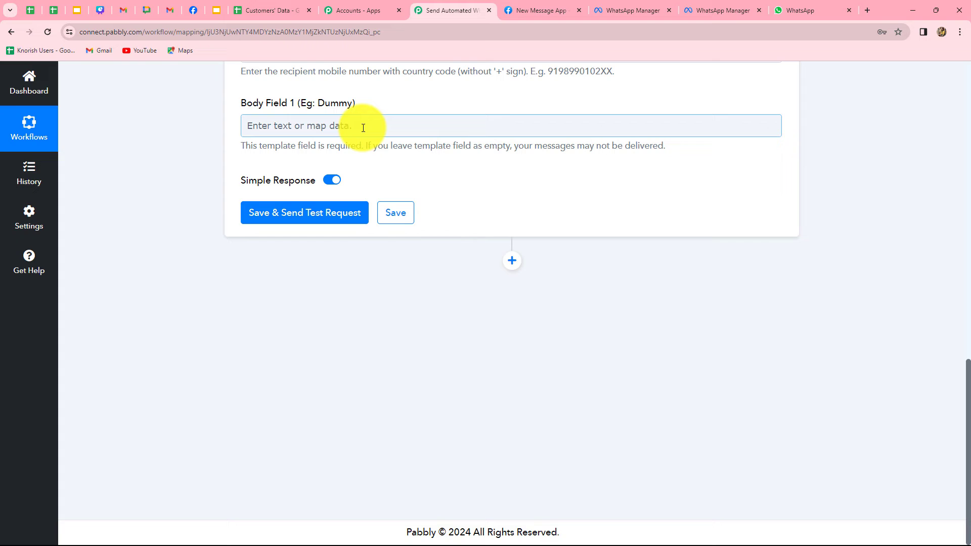
pyautogui.click(363, 127)
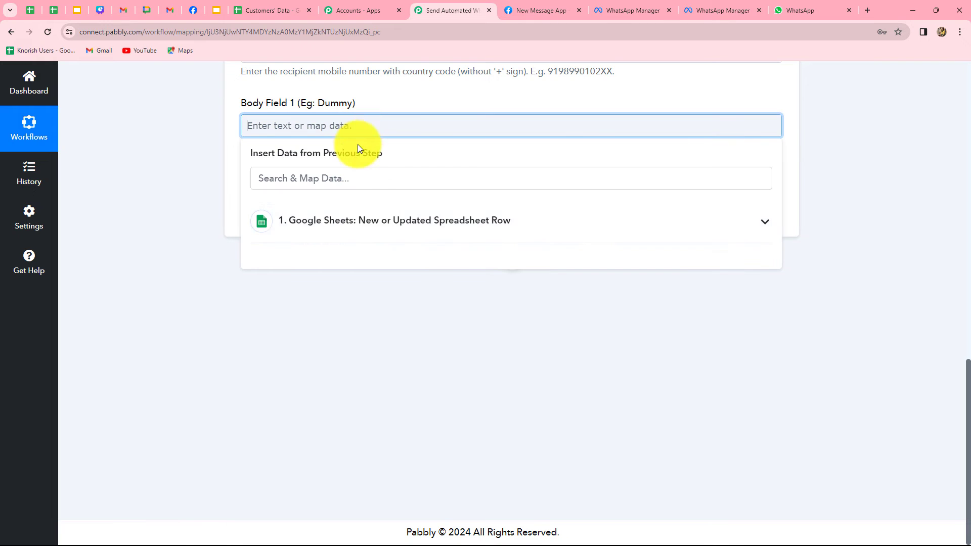
pyautogui.click(369, 219)
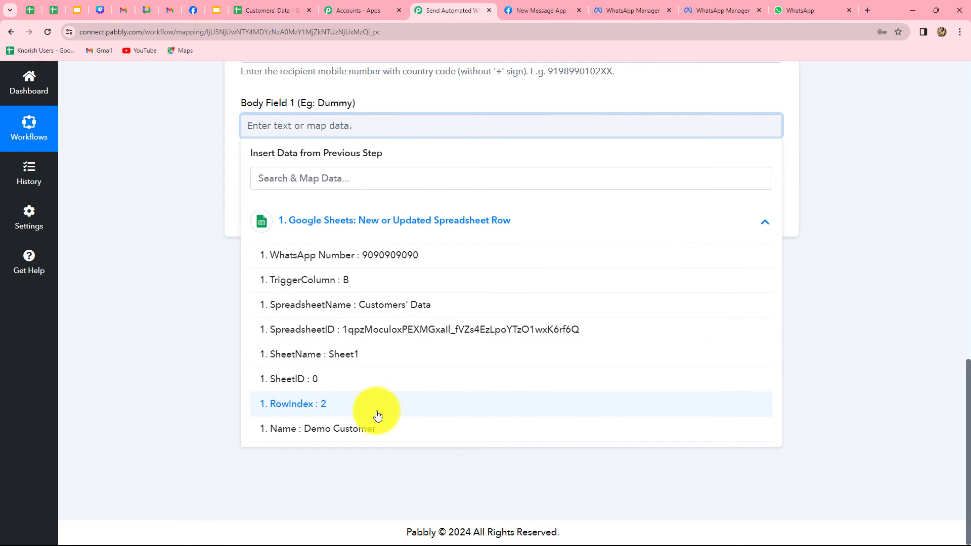
pyautogui.click(369, 431)
pyautogui.click(865, 322)
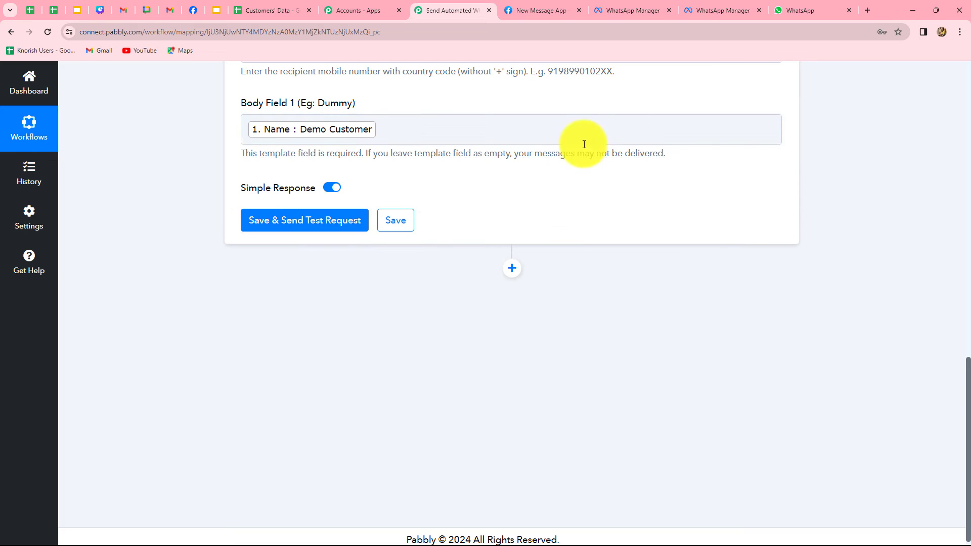
pyautogui.click(328, 222)
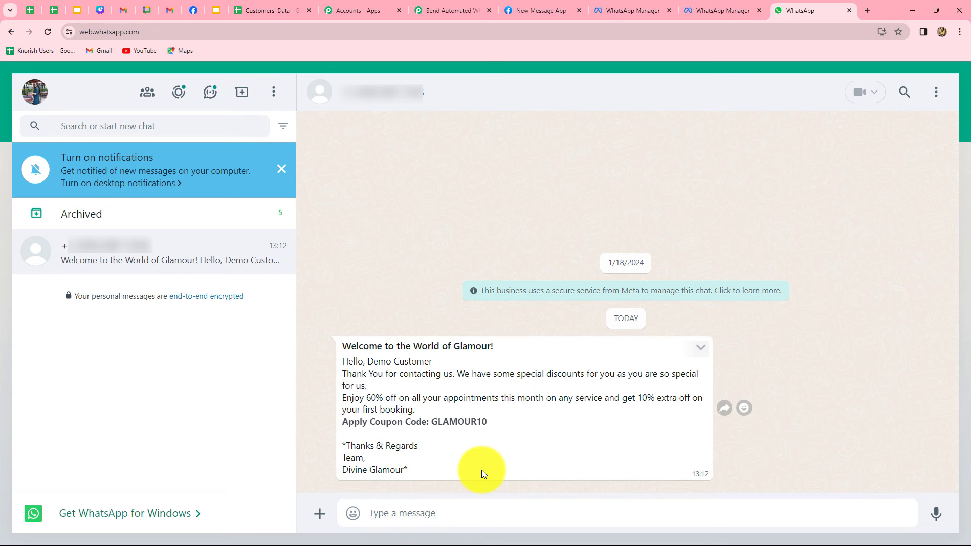
# - In the Customers' Data Google Sheet, send all existing rows to the workflow with Pabbly Connect Webhooks' Send All Data command
pyautogui.click(244, 10)
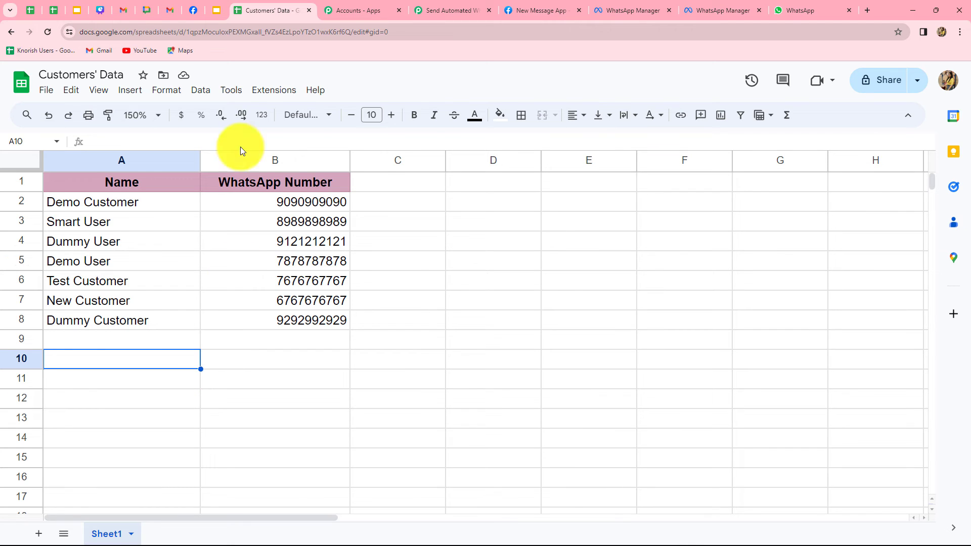
pyautogui.click(267, 91)
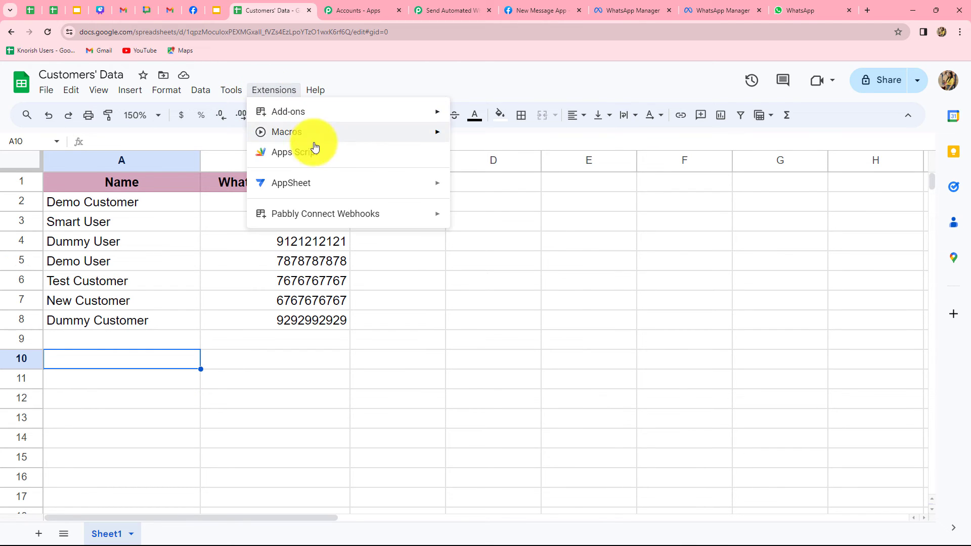
pyautogui.moveTo(297, 214)
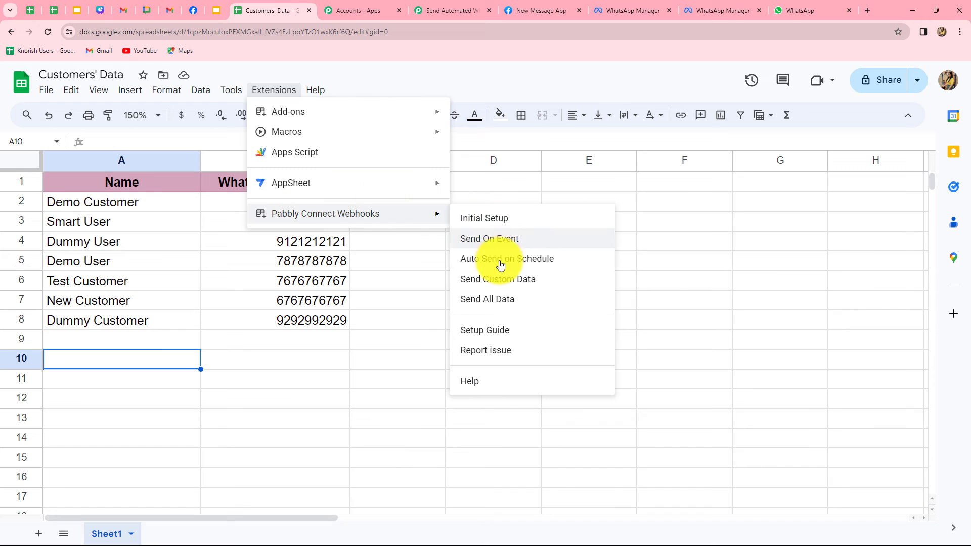
pyautogui.click(470, 302)
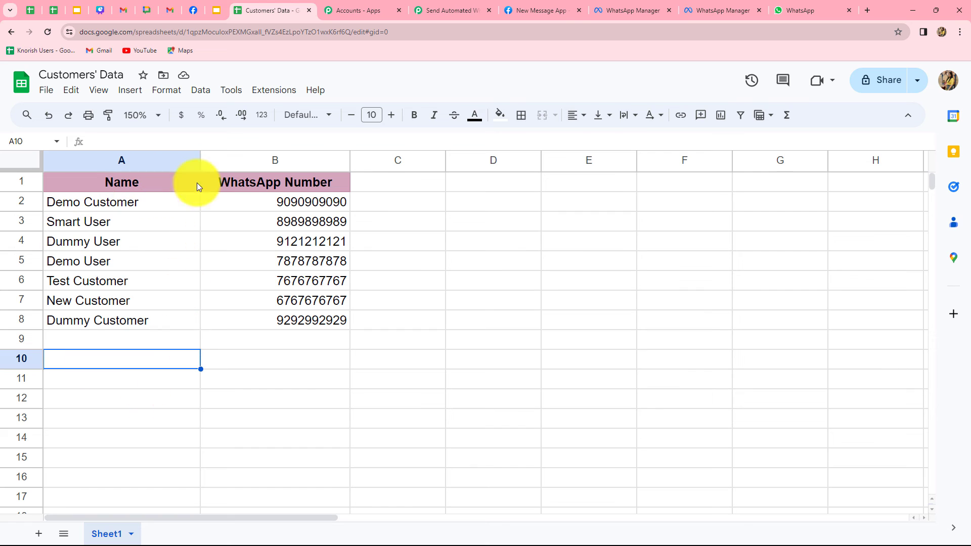
# - Check the welcome messages in the WhatsApp chat for each customer's name, and return to the Pabbly Connect workflow
pyautogui.click(789, 10)
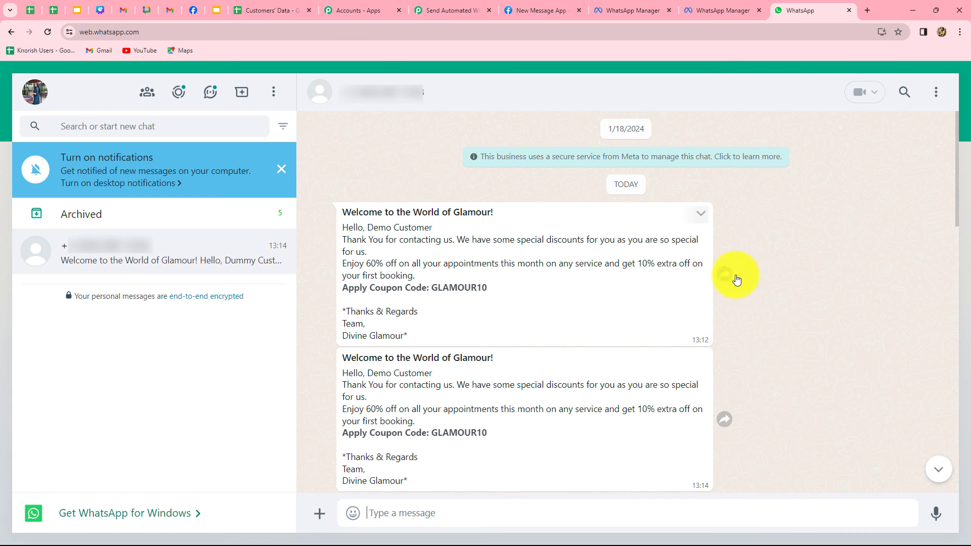
pyautogui.scroll(-4, 387, 202)
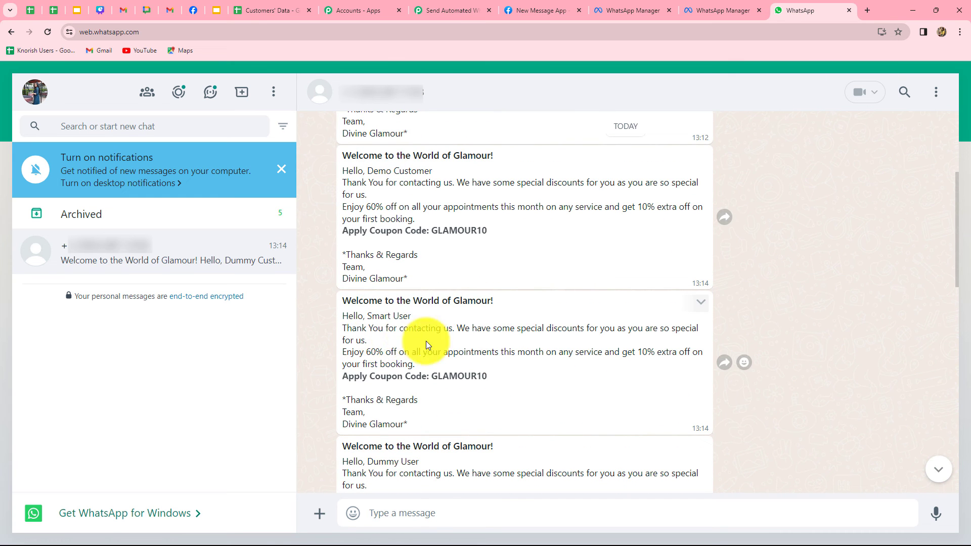
pyautogui.scroll(-5, 485, 362)
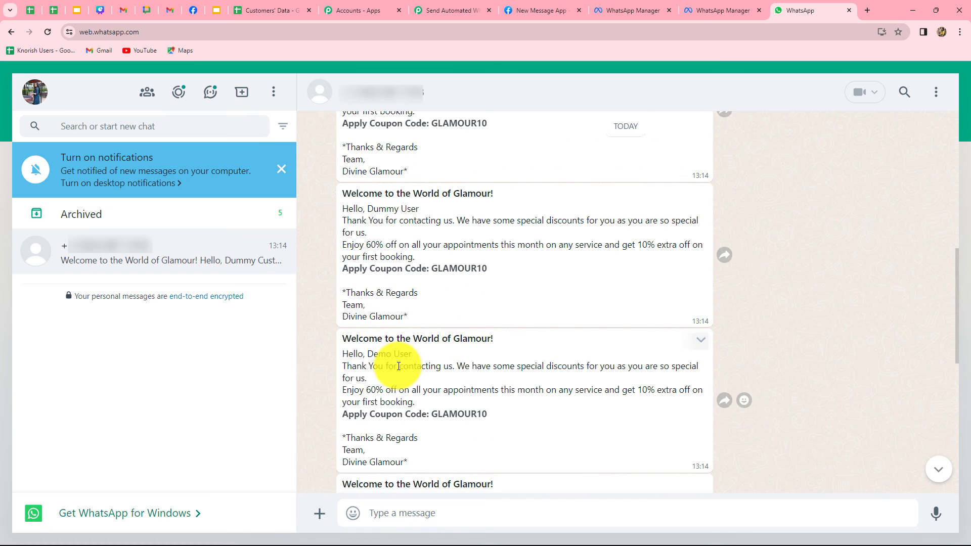
pyautogui.scroll(-3, 397, 364)
pyautogui.scroll(-4, 462, 359)
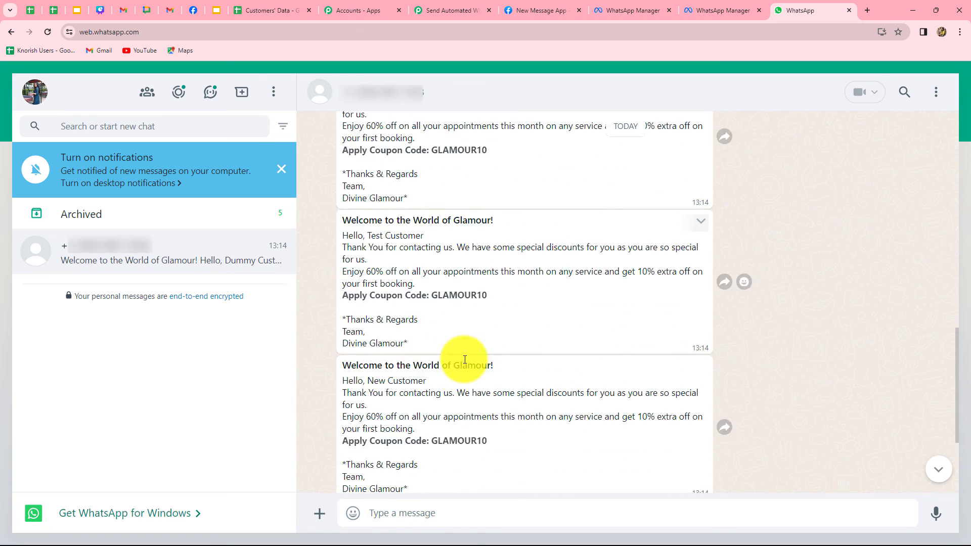
pyautogui.scroll(-2, 477, 368)
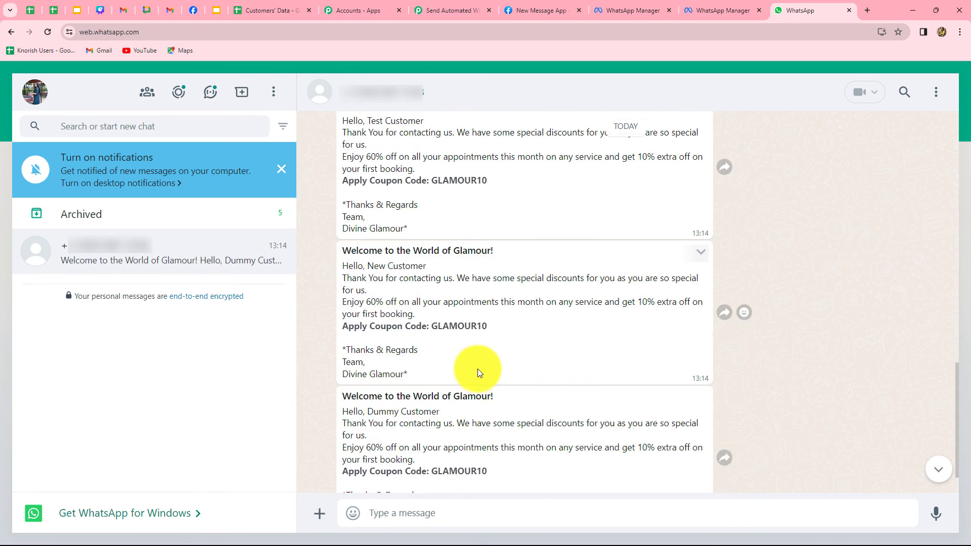
pyautogui.scroll(3, 690, 402)
pyautogui.scroll(7, 691, 402)
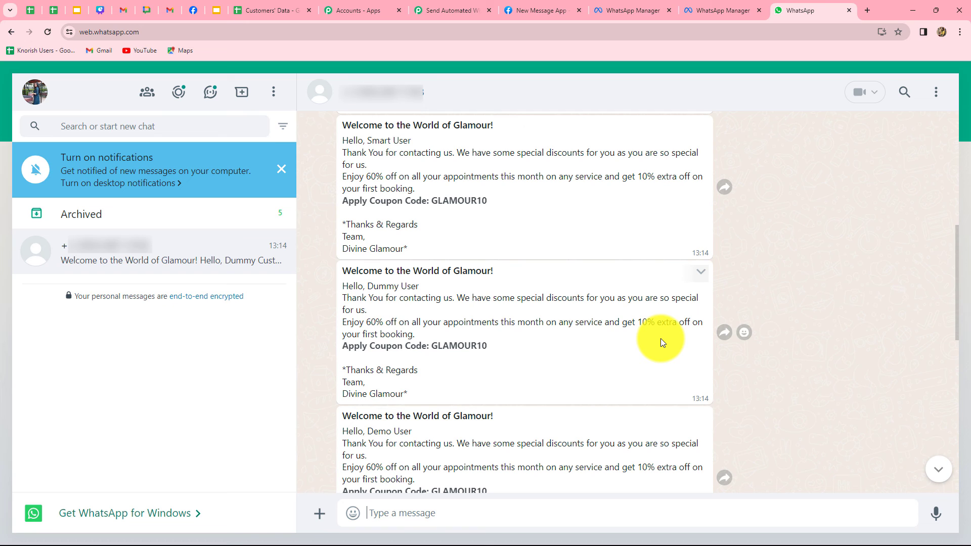
pyautogui.click(455, 15)
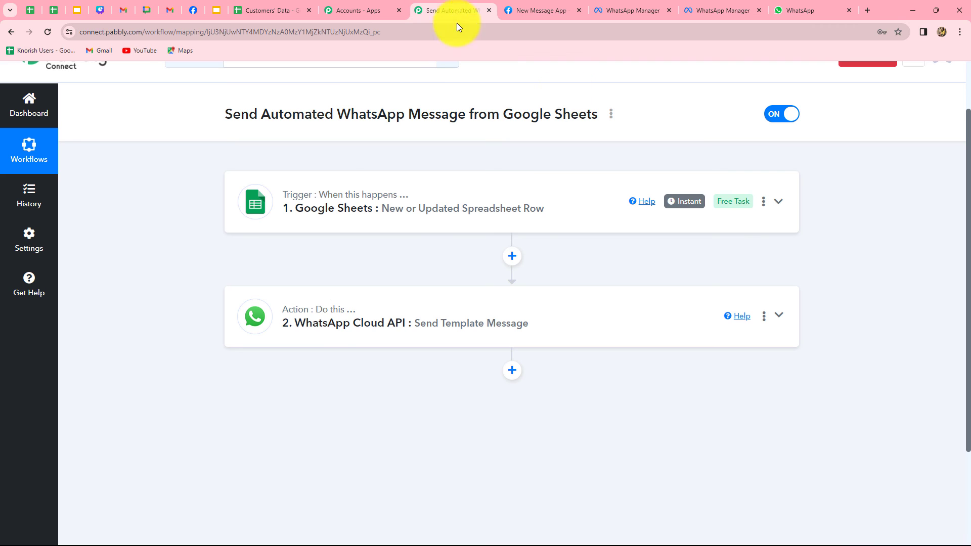